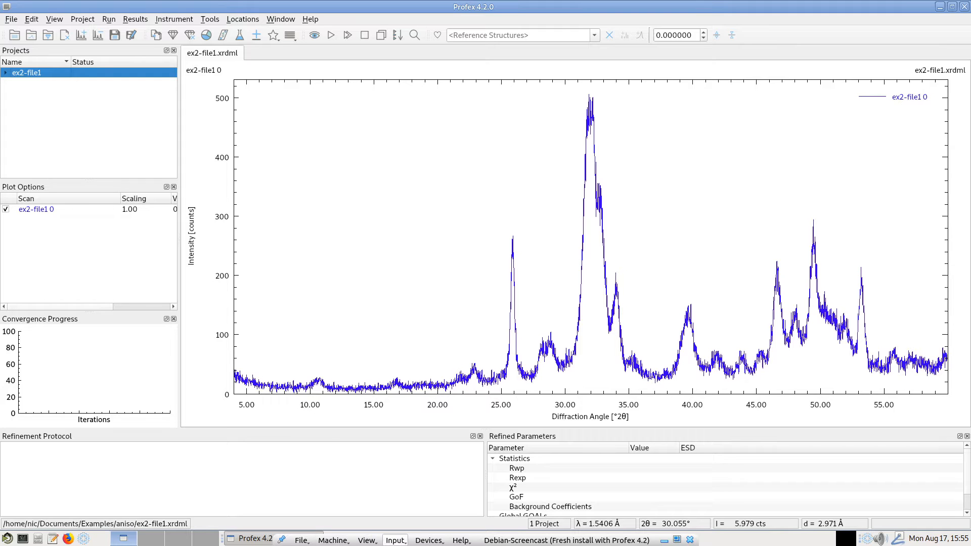
Add the Hydroxyapatite phase from Apatite-OH.str to the project, generating the default control file for the cubix-ads-10mm instrument configuration.
left_click(256, 35)
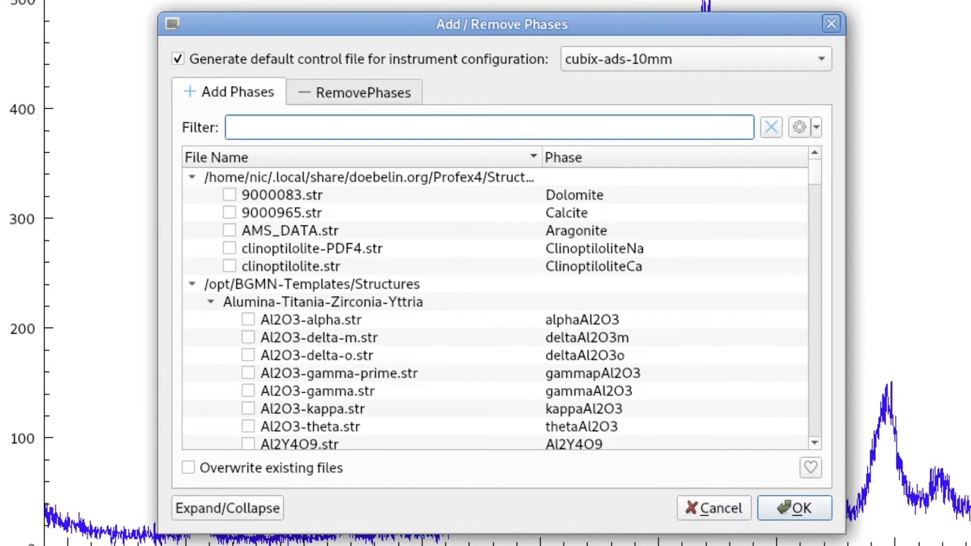
type("apatite-oh")
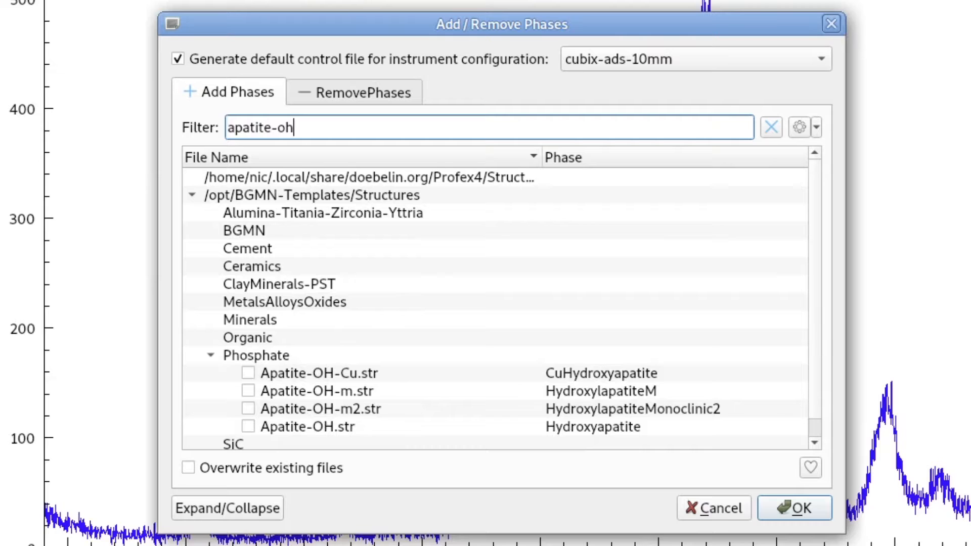
left_click(593, 427)
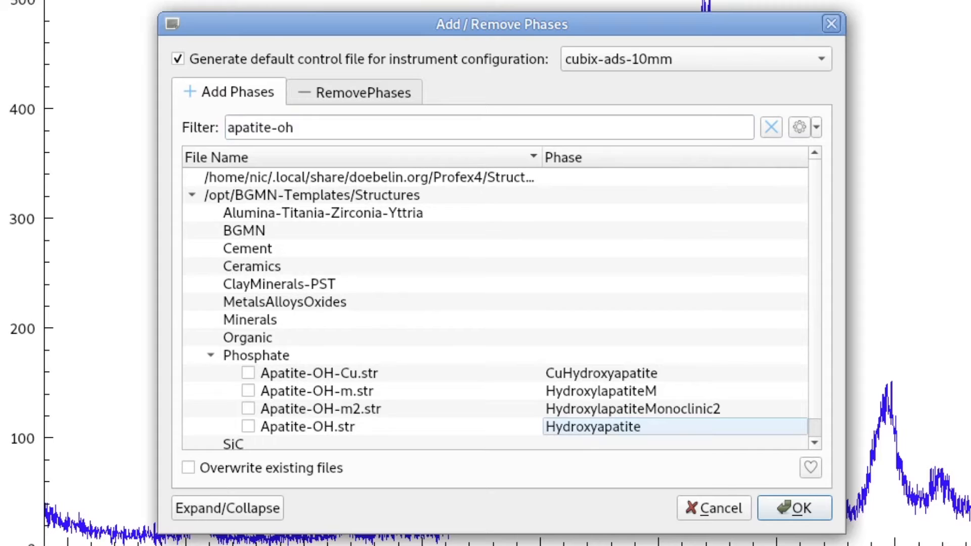
left_click(248, 426)
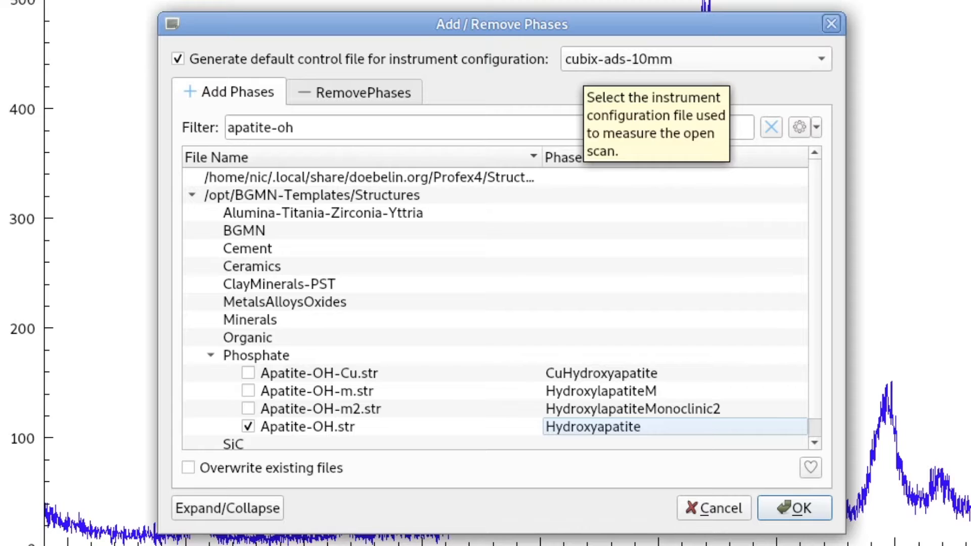
left_click(581, 62)
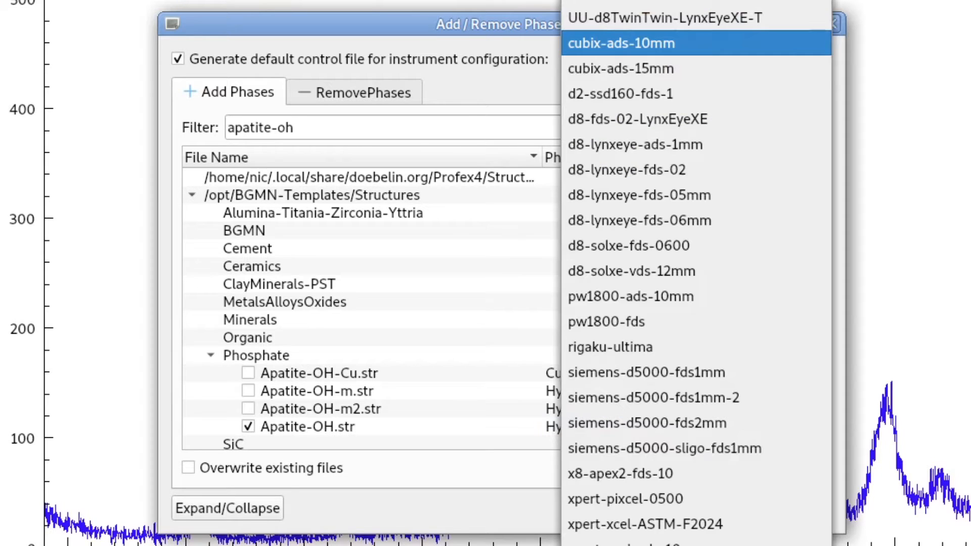
key("Escape")
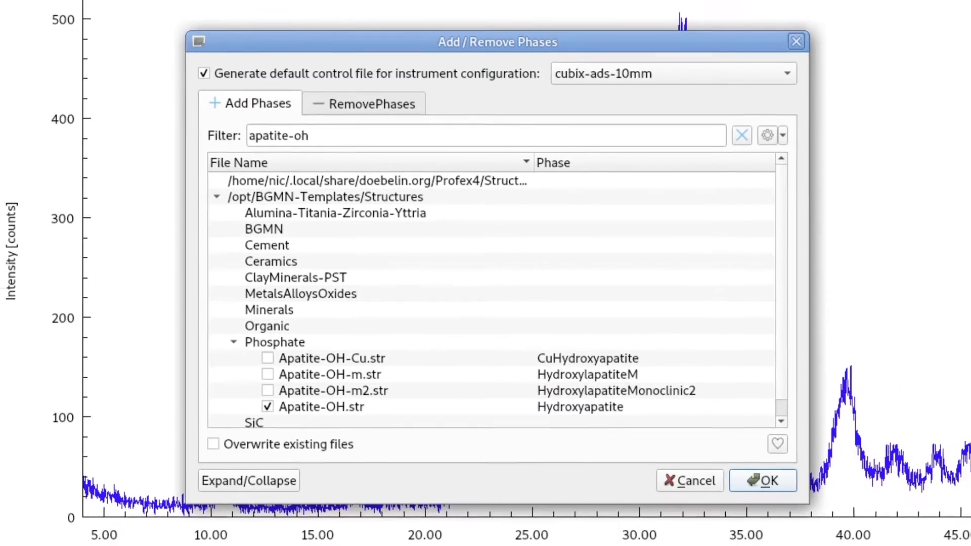
left_click(795, 509)
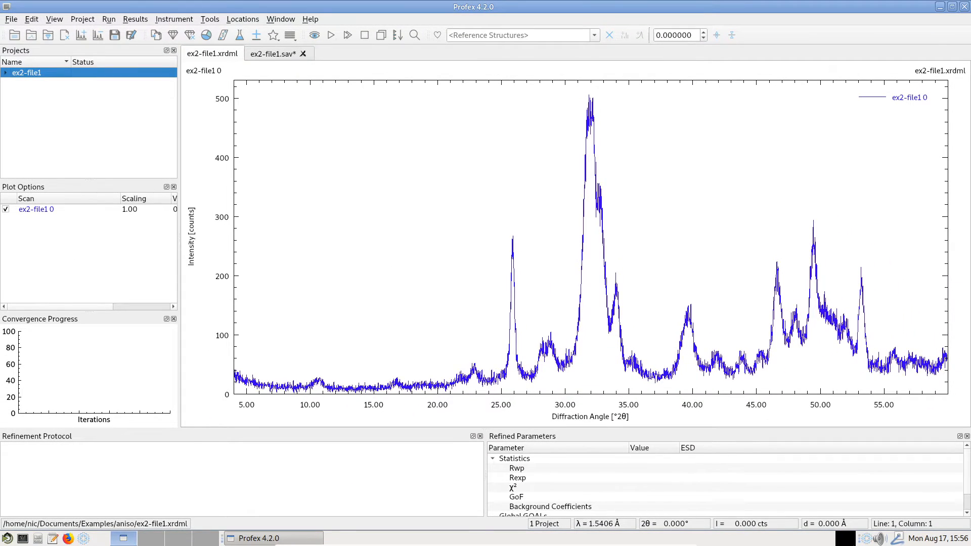
Review the instrument, wavelength and structure entries in the control file ex2-file1.sav, and run the refinement.
left_click(273, 53)
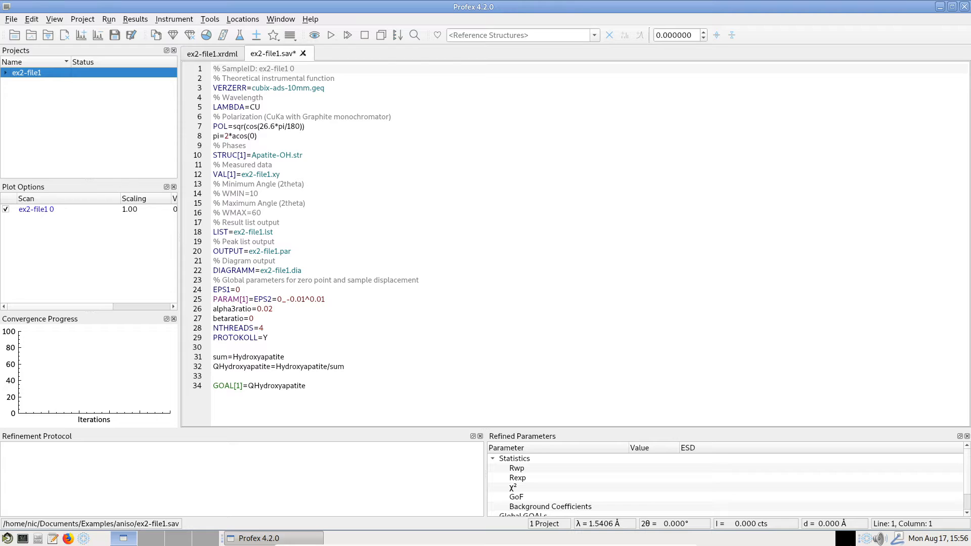
left_click(292, 88)
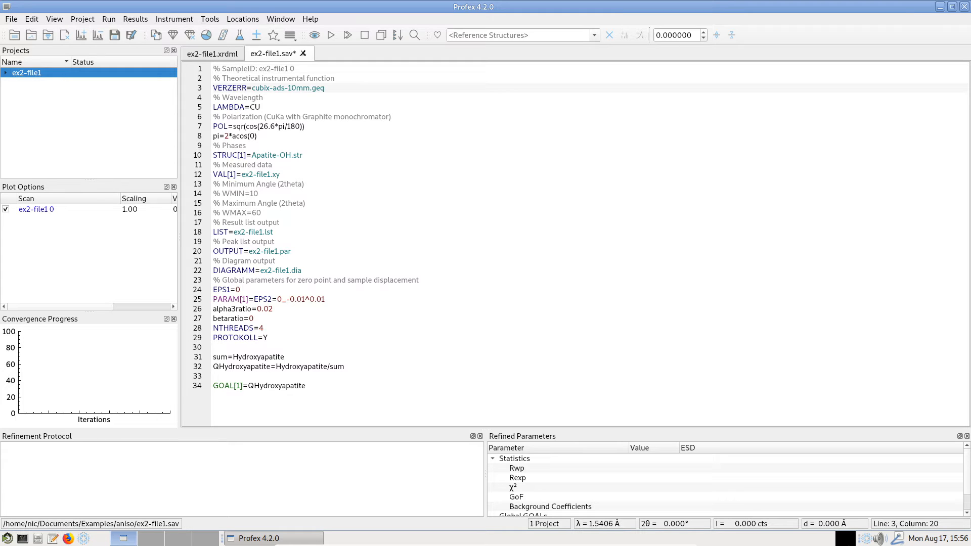
left_click(256, 107)
left_click(252, 155)
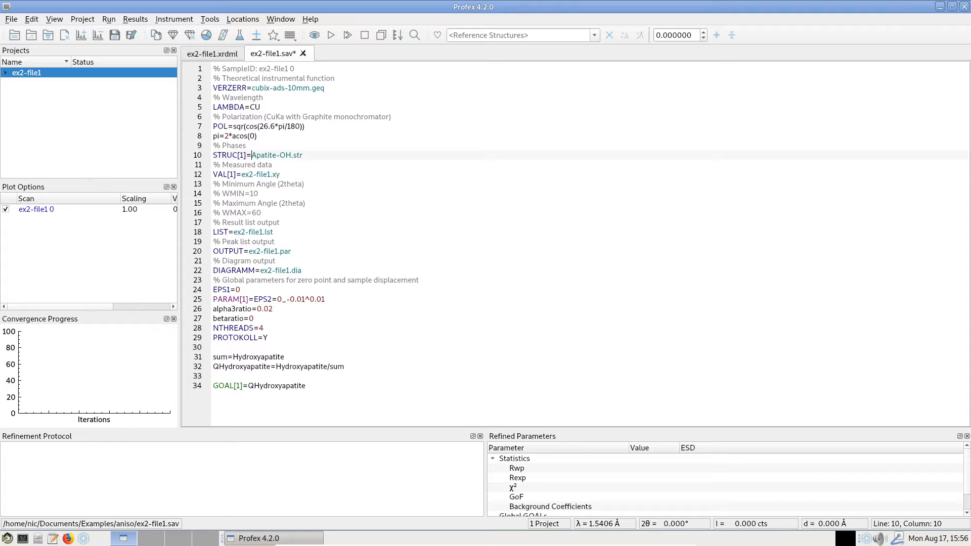
left_click(331, 36)
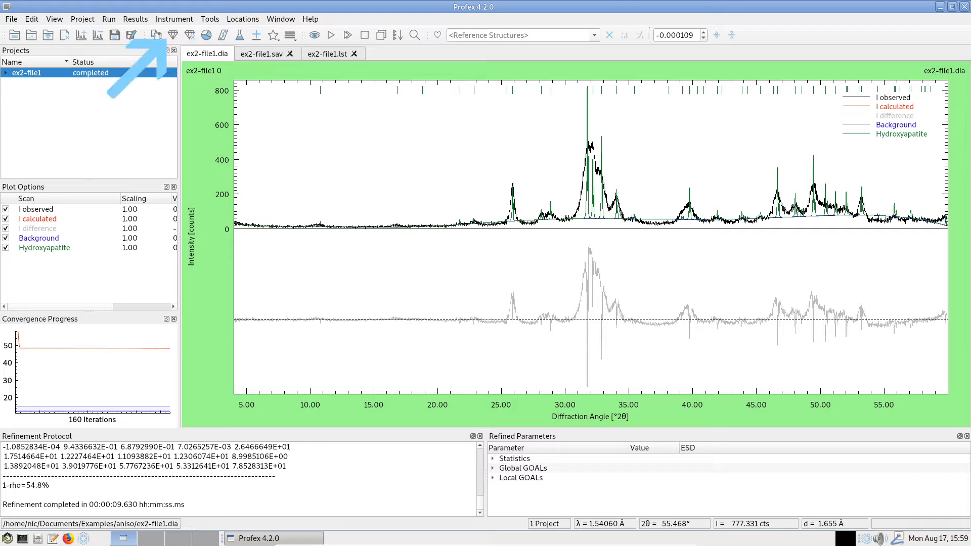
Open the project's Apatite-OH.str structure file and locate the B1 parameter in line 7.
left_click(172, 35)
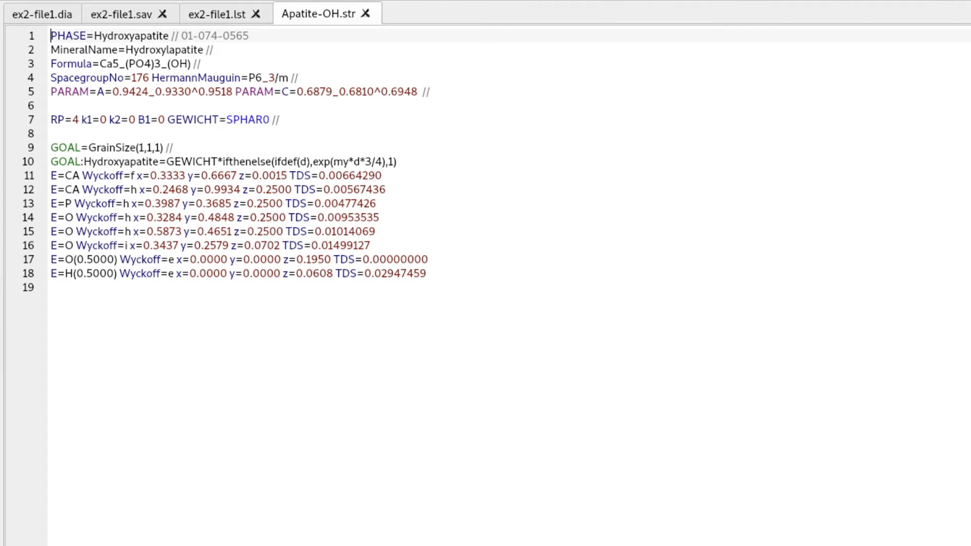
left_click_drag(138, 120, 151, 120)
left_click(158, 120)
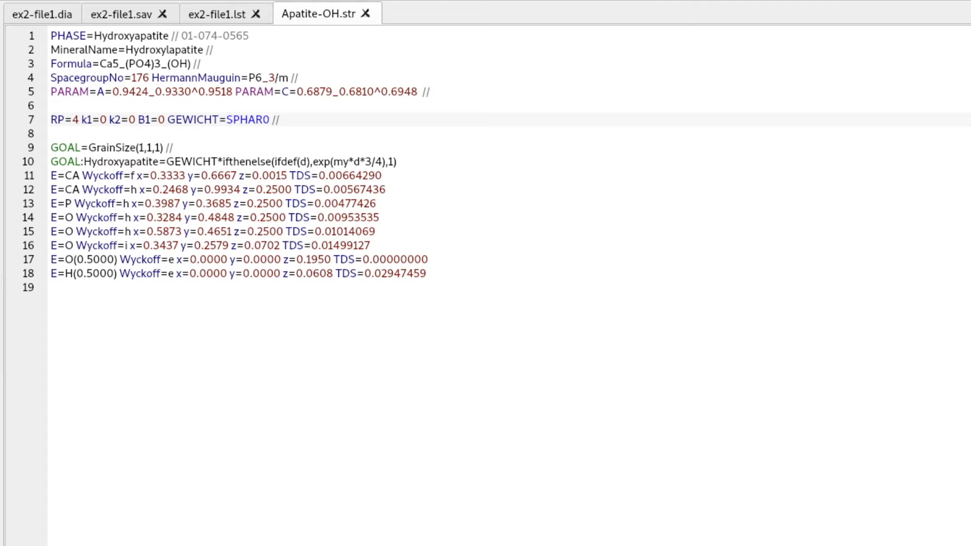
Compare the calculated and observed peak widths between about 31 and 33° in the refined pattern, and restore the full plot range.
key("F9")
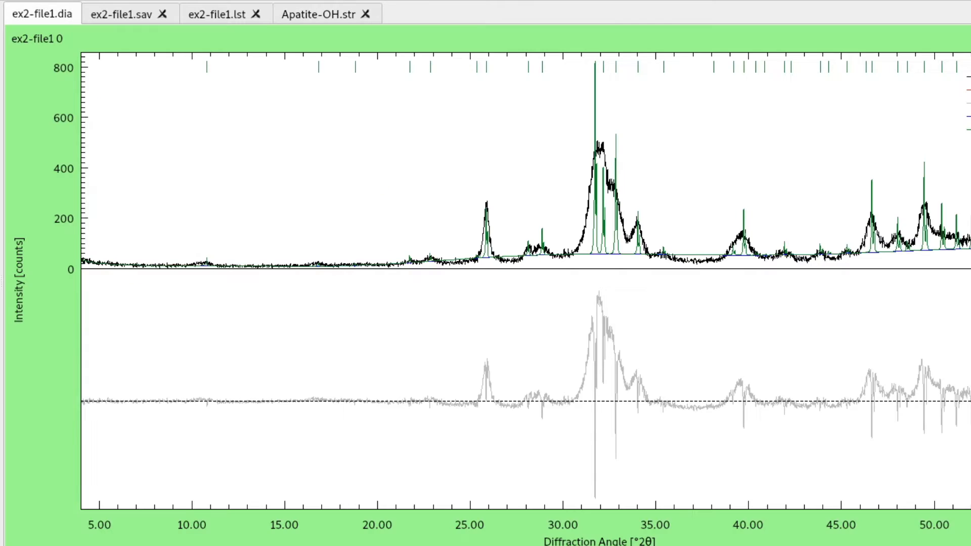
scroll(606, 167, "up", 10)
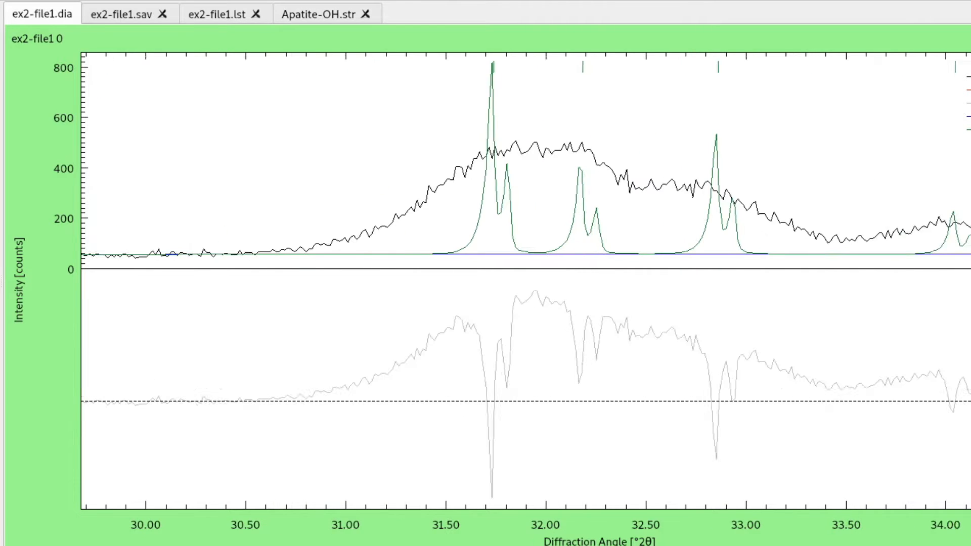
scroll(578, 167, "up", 3)
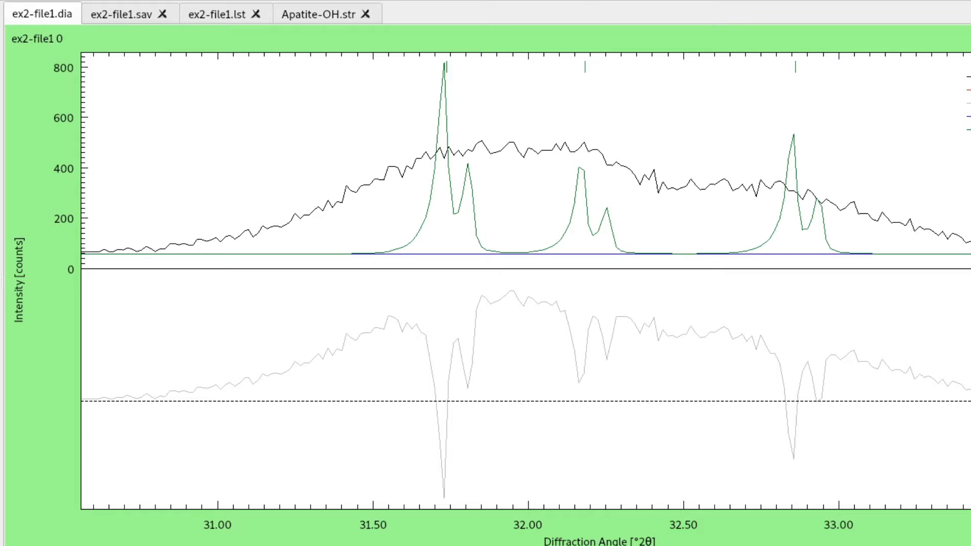
key("ctrl+0")
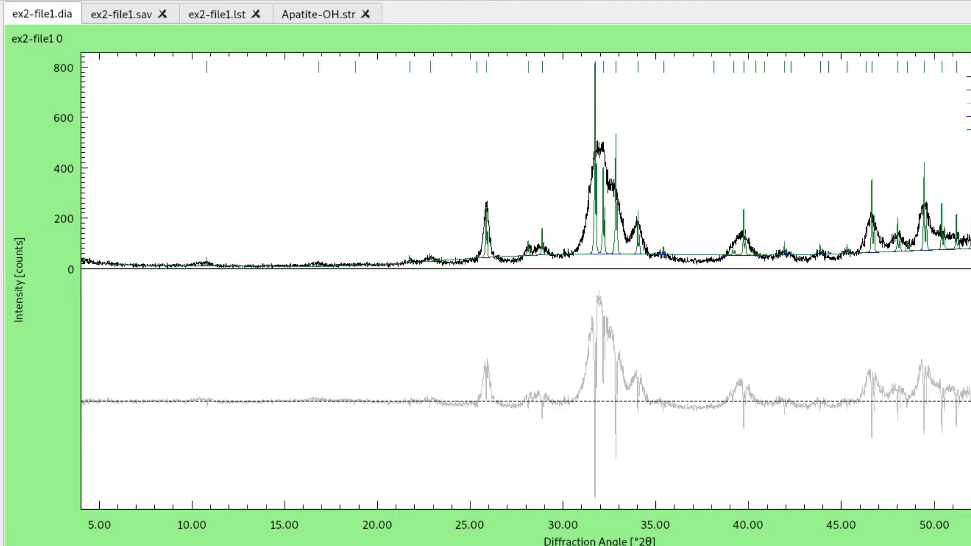
Set B1 in Apatite-OH.str to refine isotropically, with limits 0 to 0.01, and rerun the refinement.
left_click(319, 14)
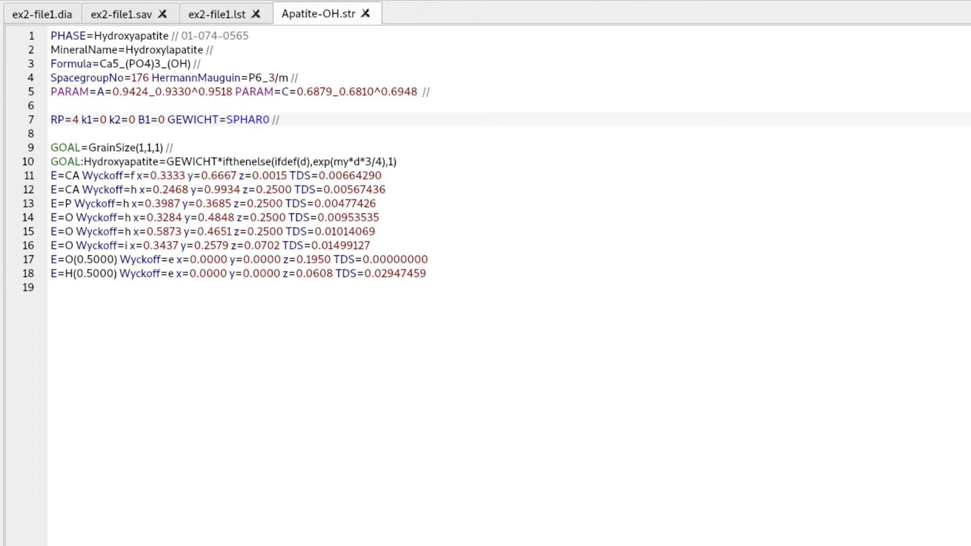
right_click(157, 120)
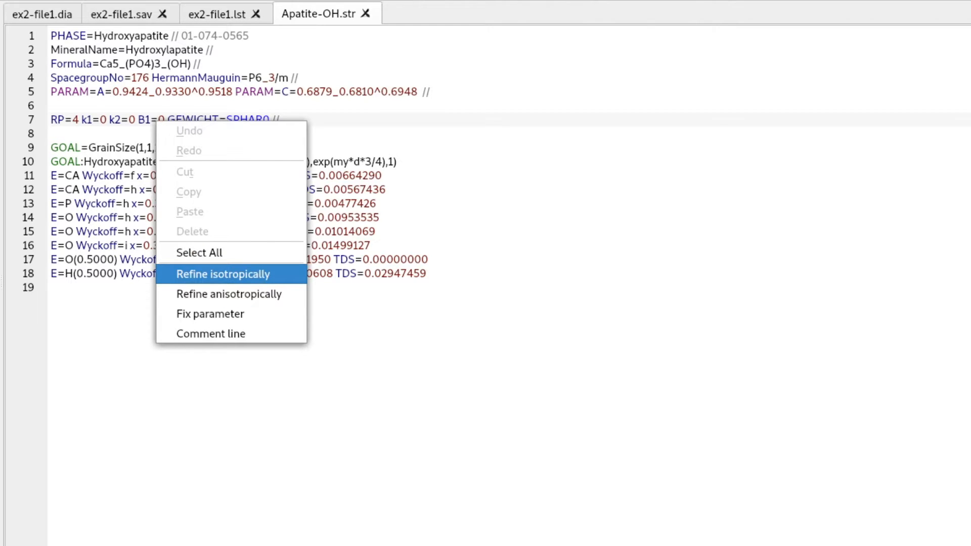
key("Return")
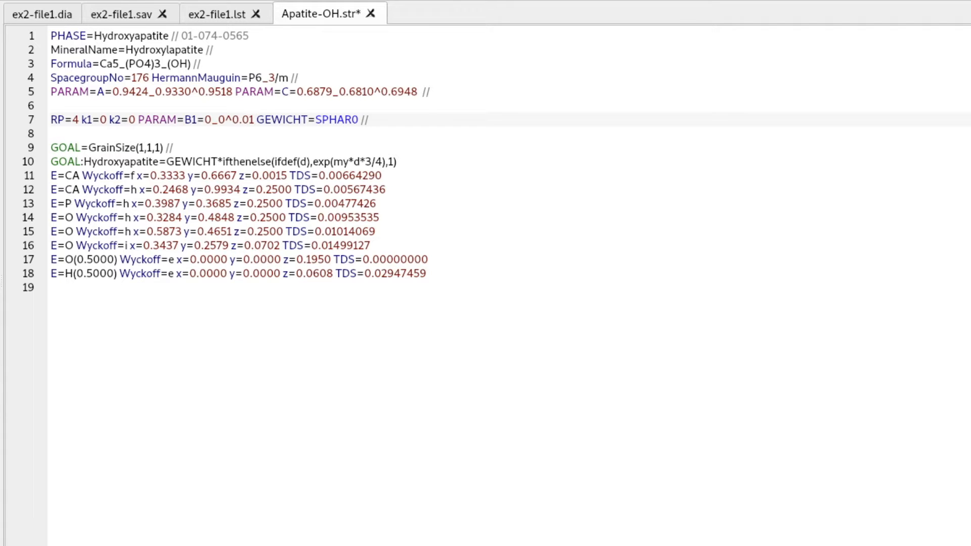
key("F9")
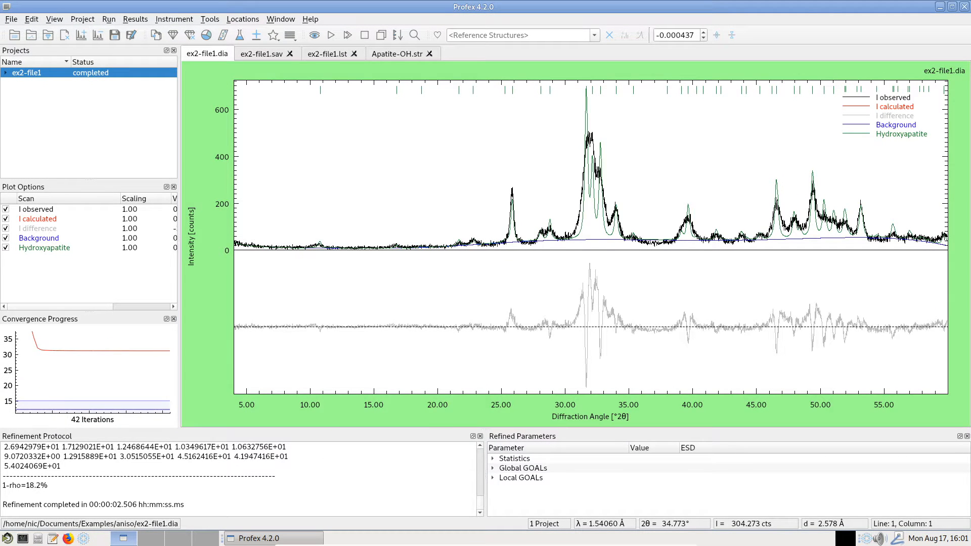
Examine the fit of the single peak near 26° and the peak group from about 31 to 34° in the refined pattern.
left_click_drag(488, 158, 541, 292)
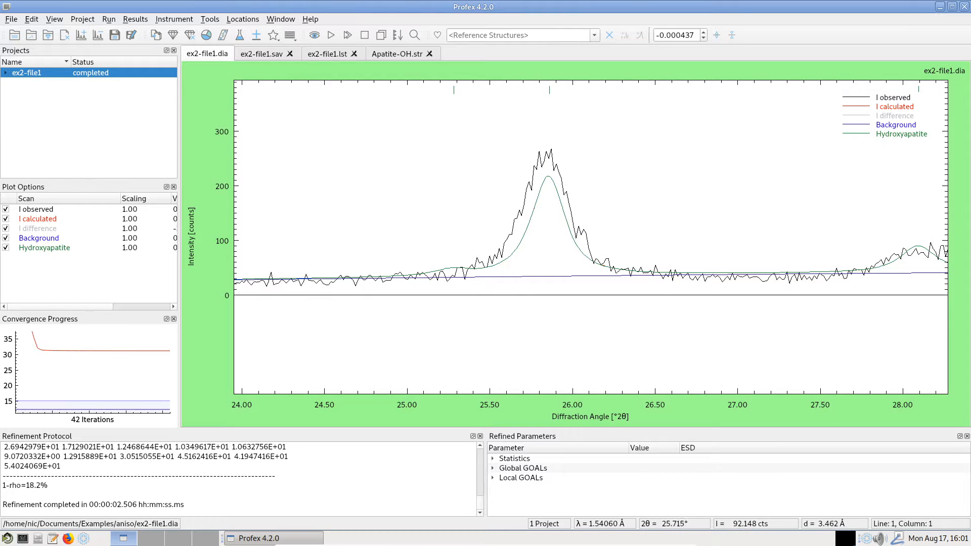
right_click(533, 224)
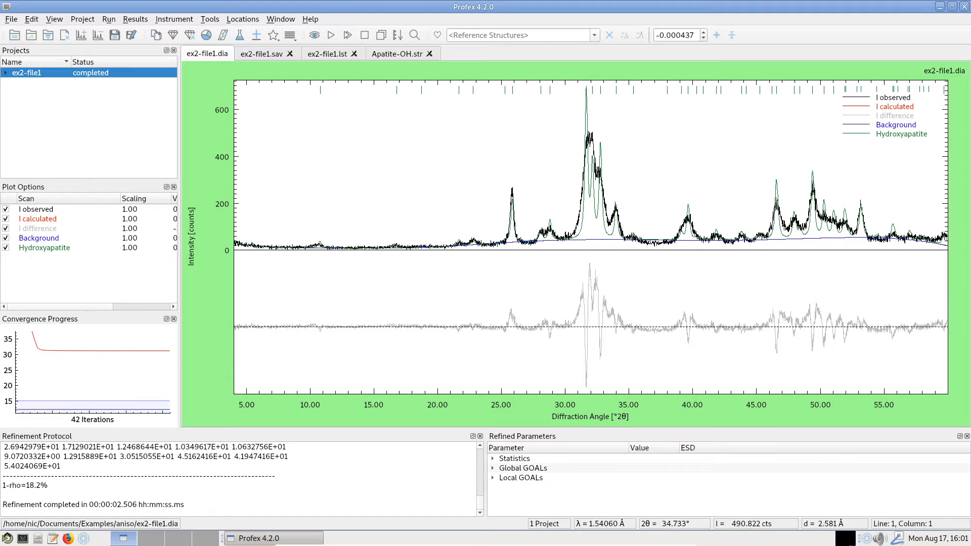
left_click_drag(552, 82, 638, 270)
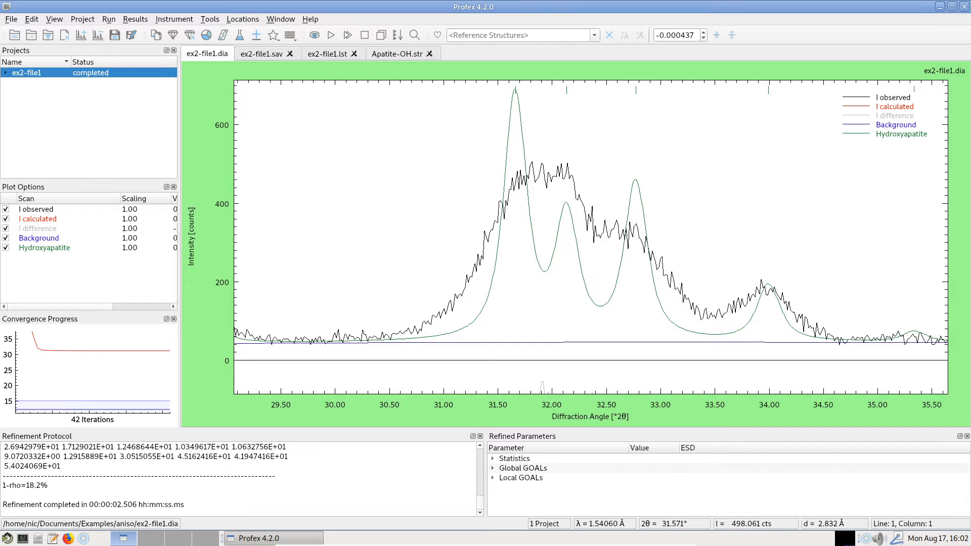
right_click(507, 158)
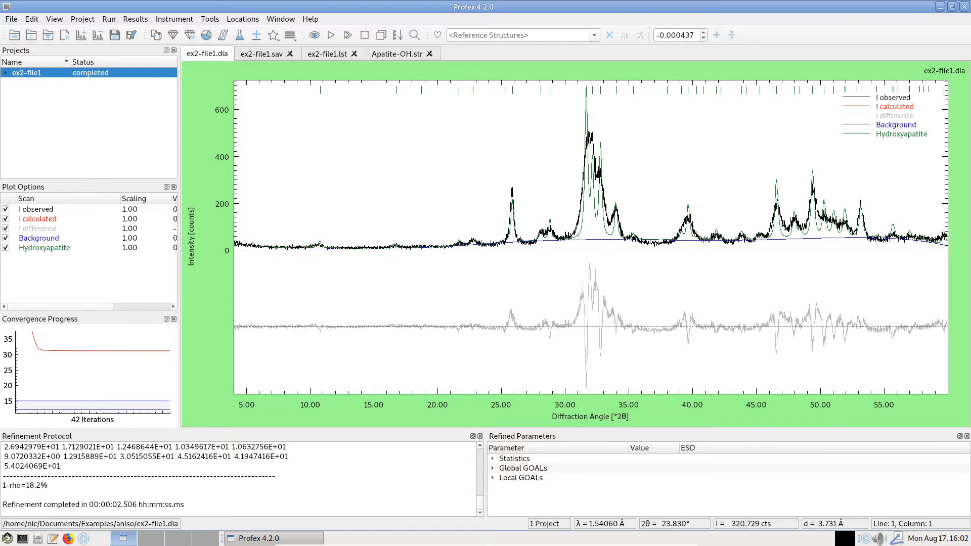
Change B1 in Apatite-OH.str to anisotropic refinement with an upper limit of 0.01, and rerun the refinement.
left_click(397, 54)
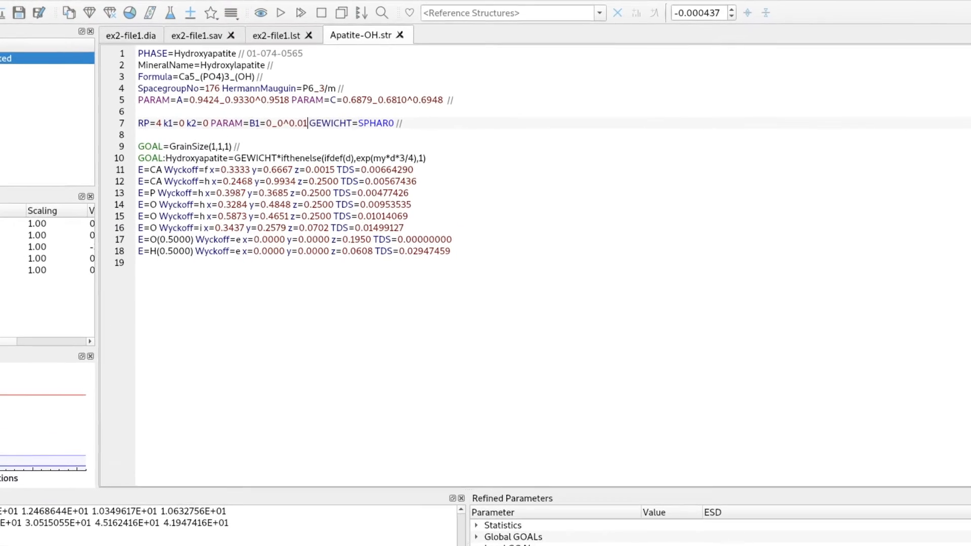
right_click(283, 123)
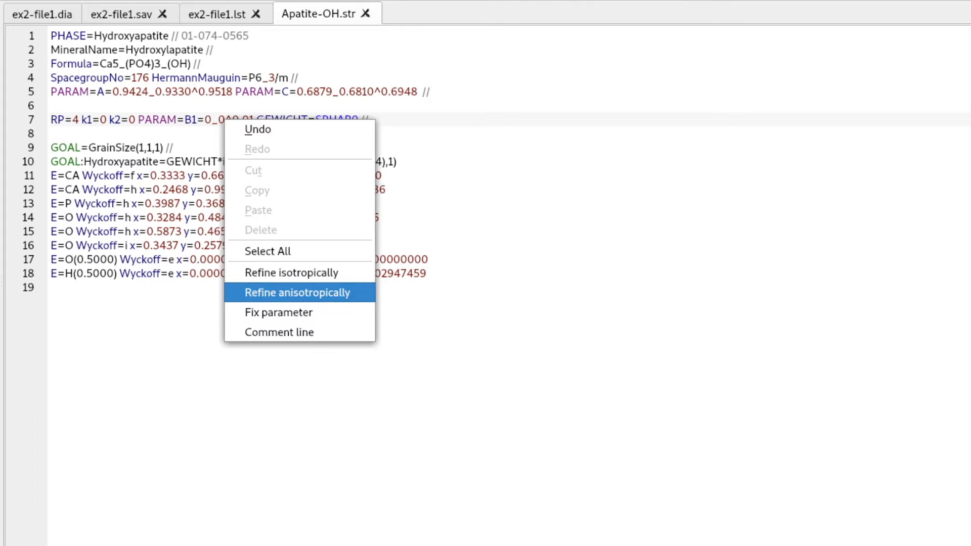
key("Return")
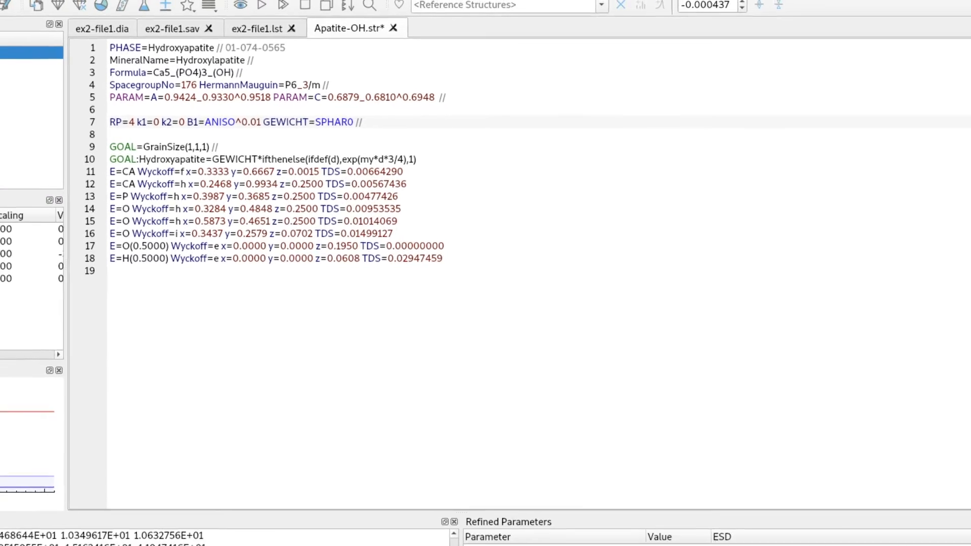
left_click(307, 24)
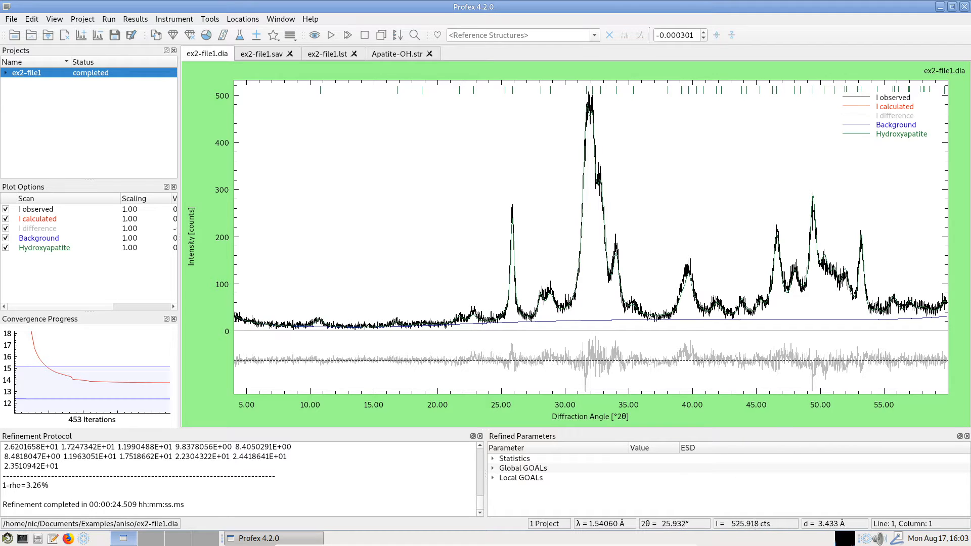
Check the refined pattern, return to the line 7 parameters in Apatite-OH.str and expand the refinement statistics.
mouse_move(513, 91)
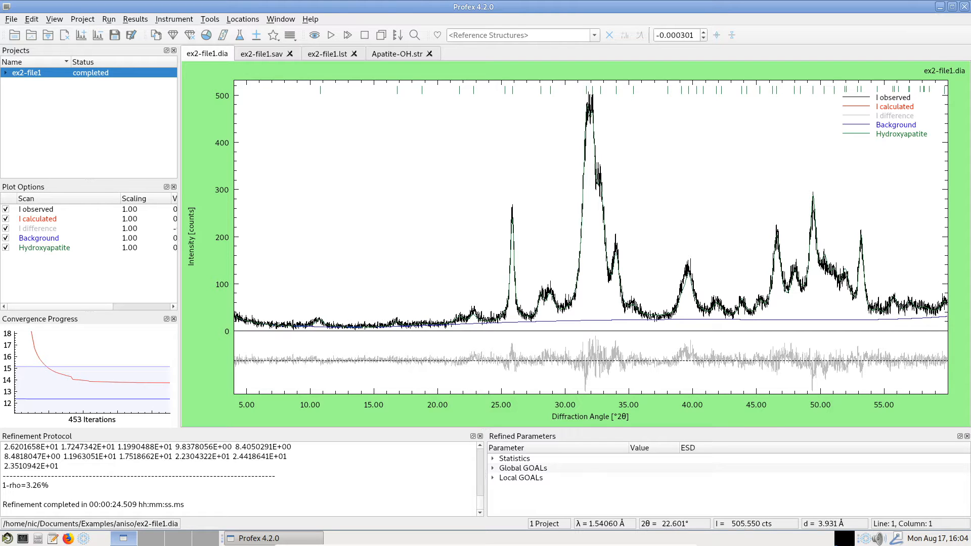
left_click(397, 54)
left_click(331, 126)
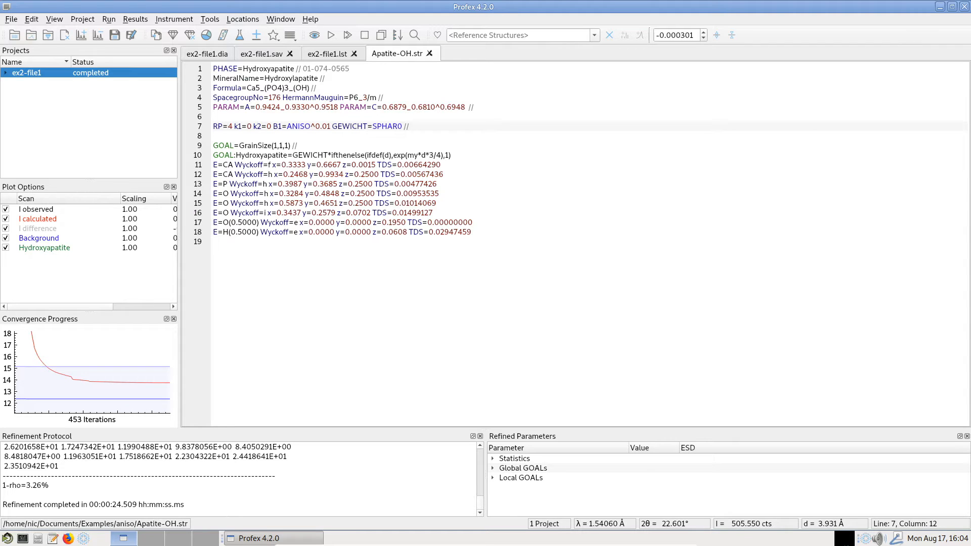
left_click(492, 458)
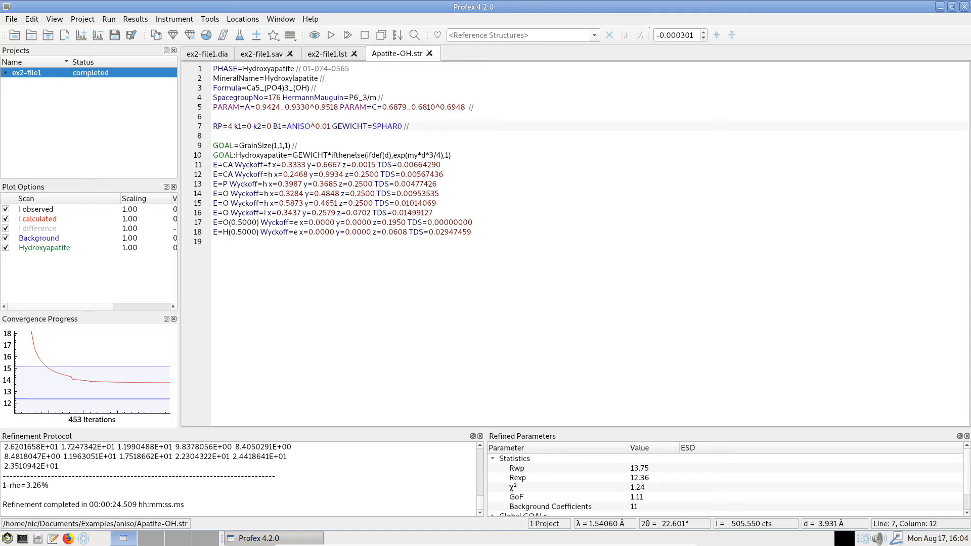
Set k2 in Apatite-OH.str to refine isotropically, with limits 0 to 0.0001, and rerun the refinement.
right_click(266, 127)
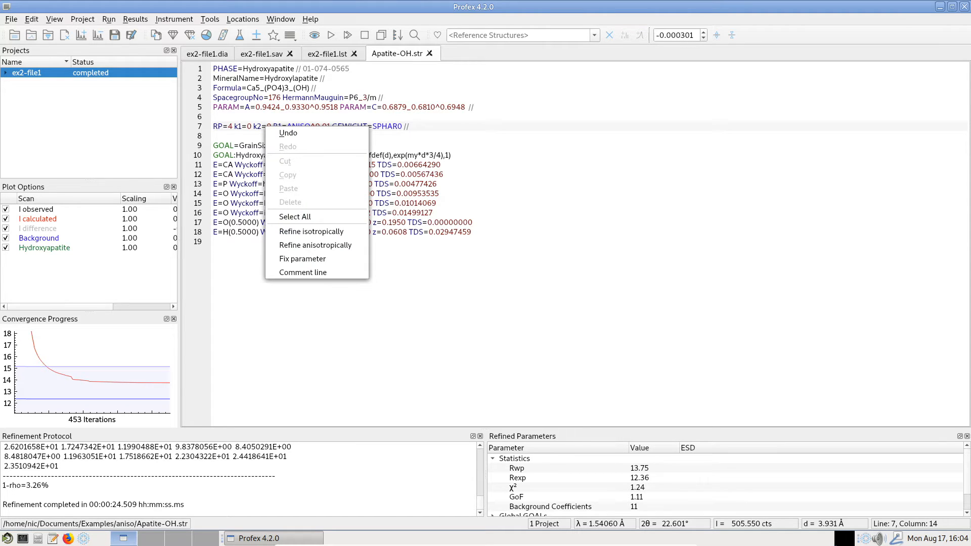
left_click(311, 231)
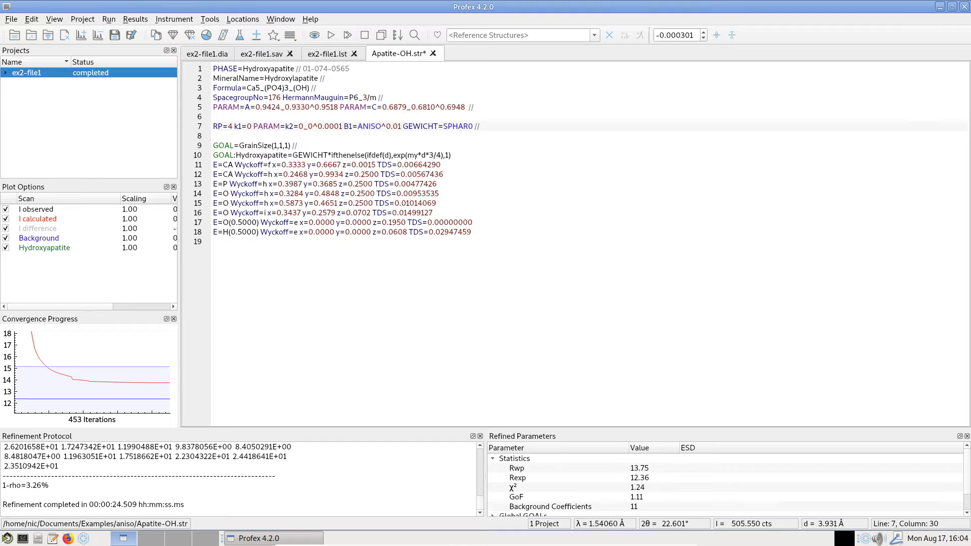
left_click(330, 35)
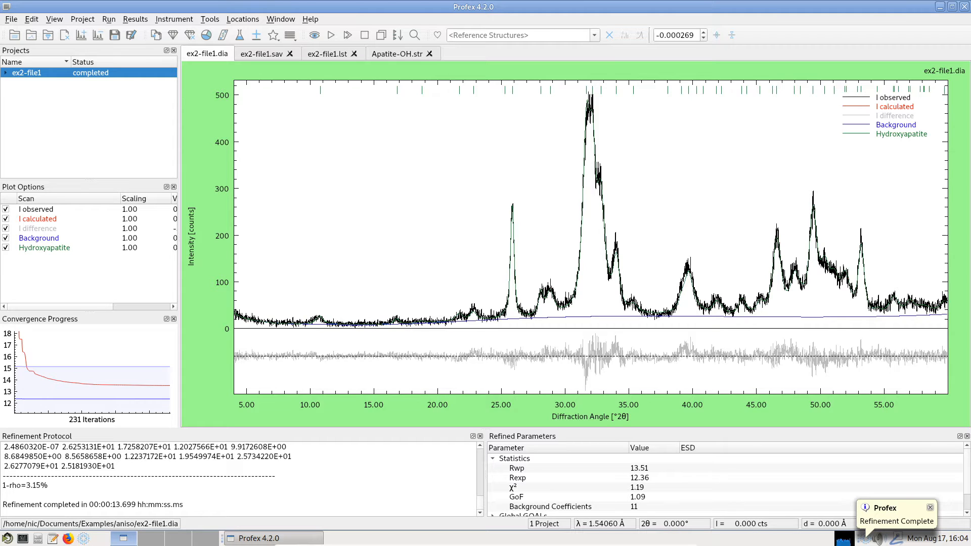
Check the refined k2 and GrainSize(1,1,1) values in the results file ex2-file1.lst.
left_click(327, 53)
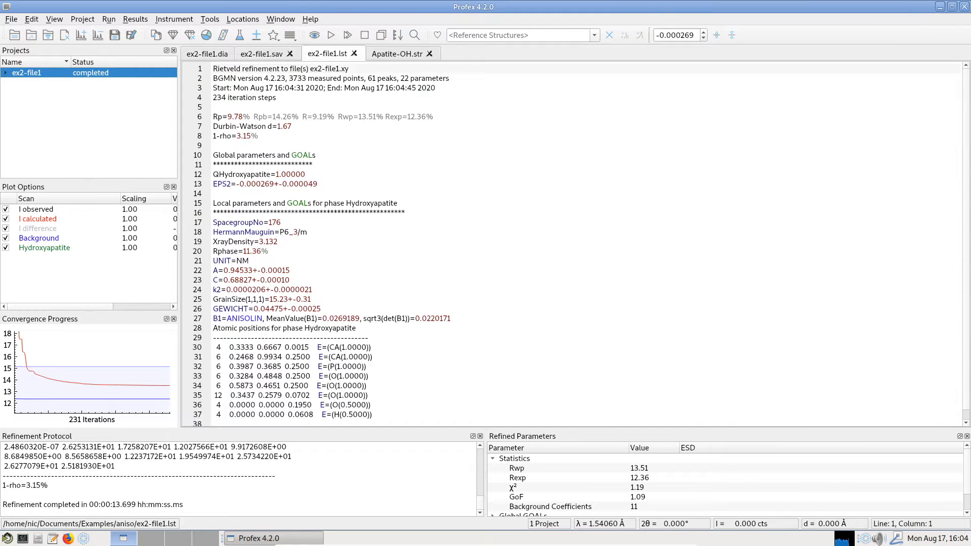
left_click_drag(226, 289, 265, 289)
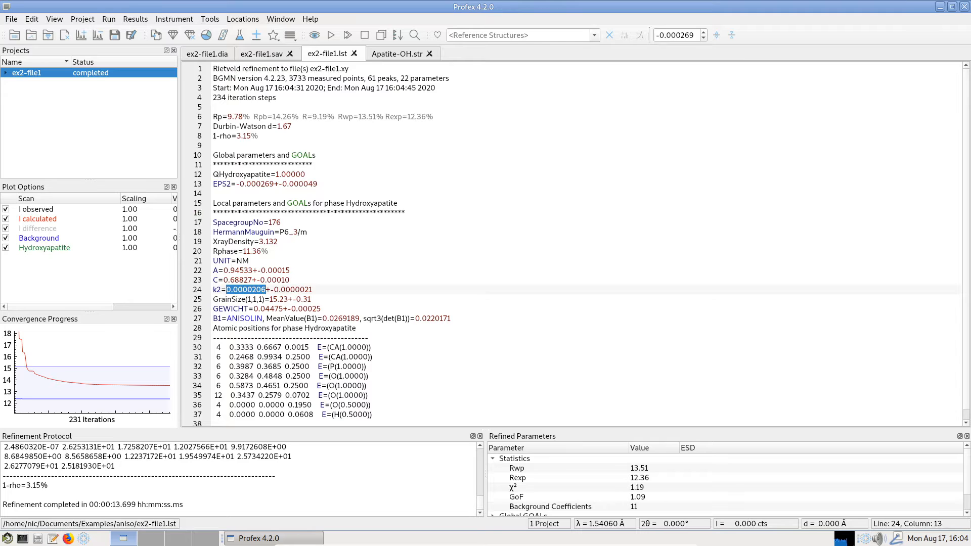
left_click(266, 290)
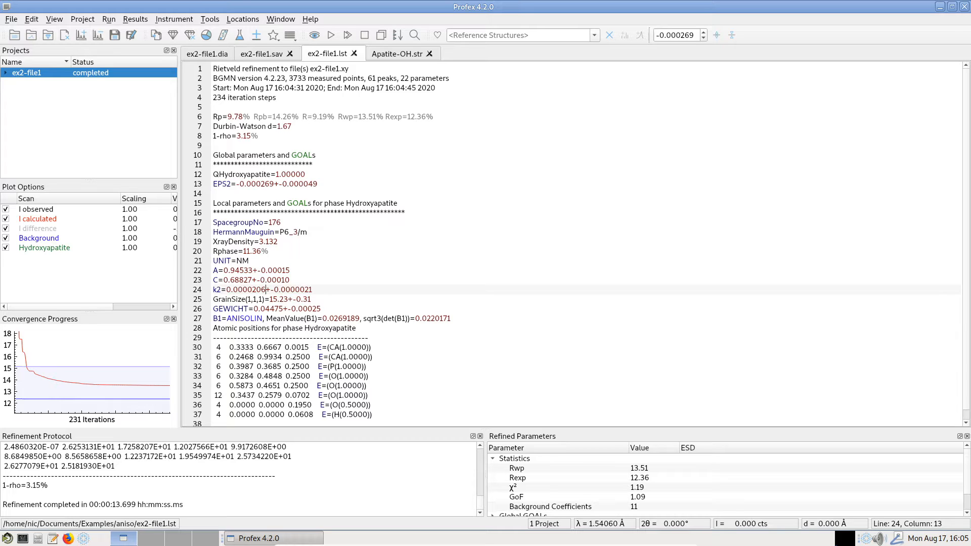
left_click(271, 299)
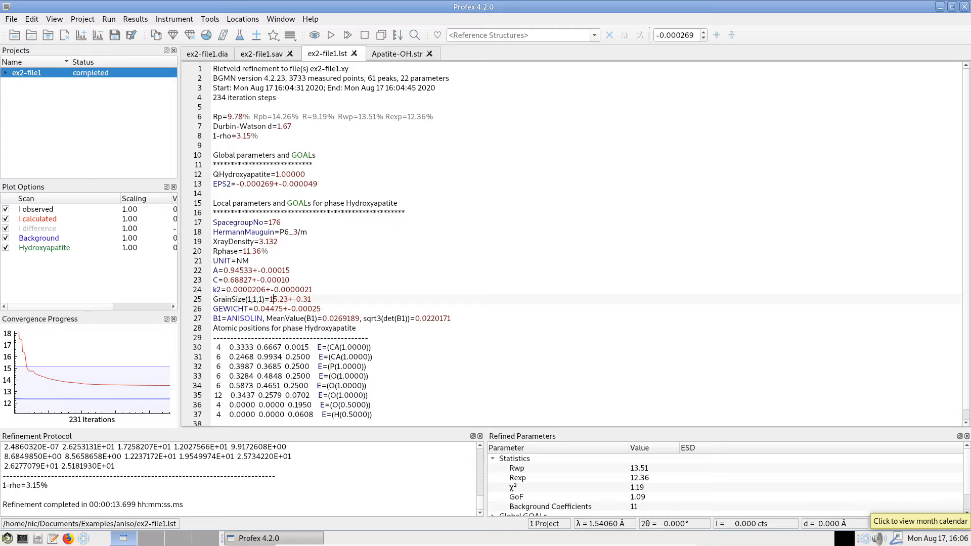
Duplicate the GOAL=GrainSize(1,1,1) line twice in Apatite-OH.str, directly below the original.
key("ctrl+Tab")
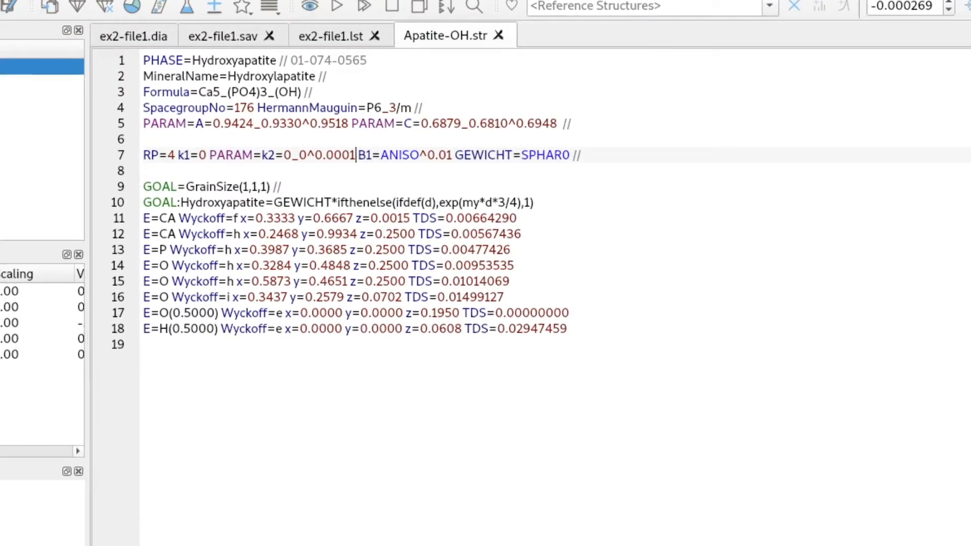
left_click_drag(144, 187, 186, 187)
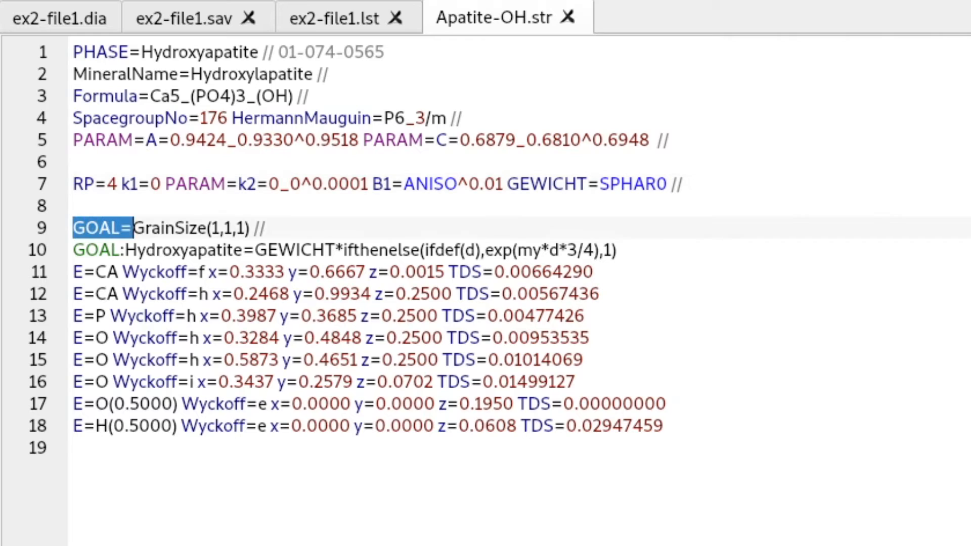
left_click_drag(133, 227, 254, 228)
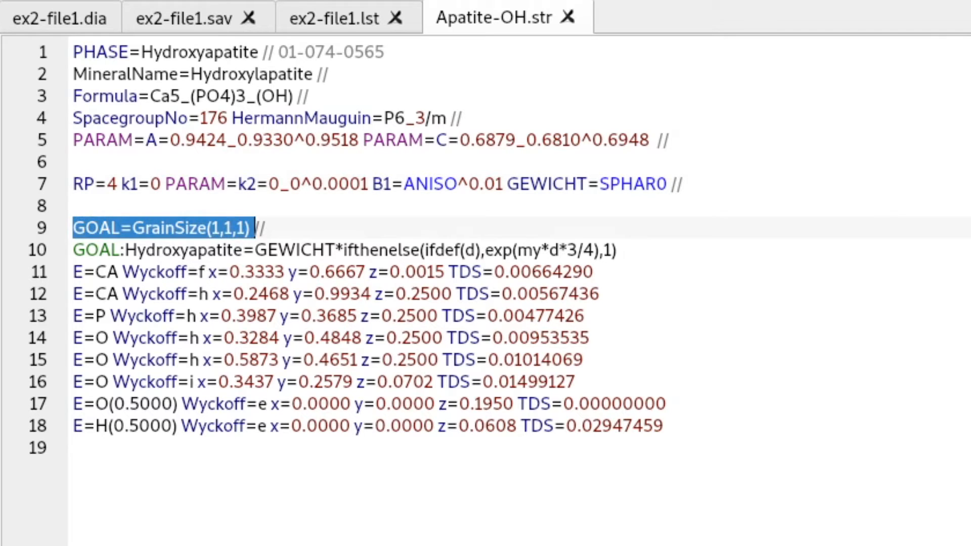
left_click(267, 228)
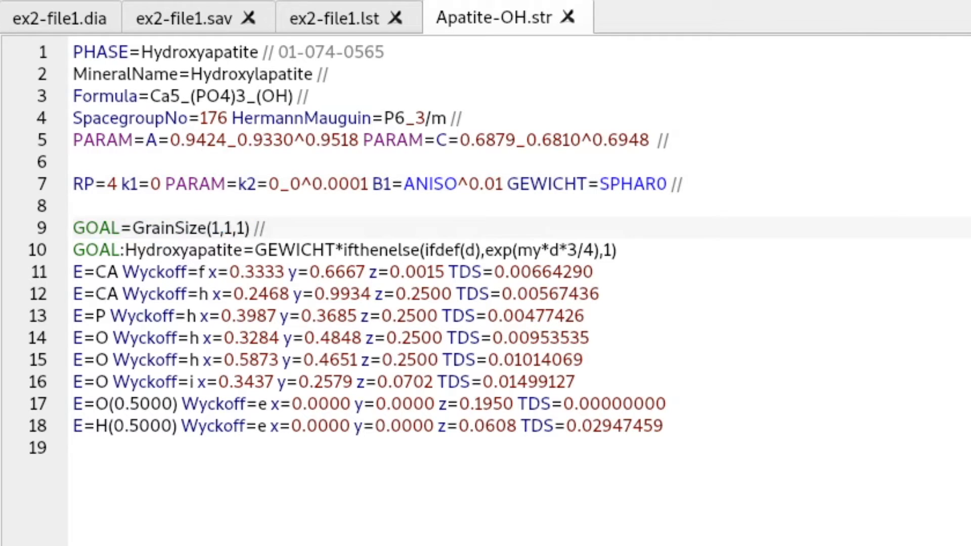
left_click(74, 206)
key("Down")
key("shift+Down")
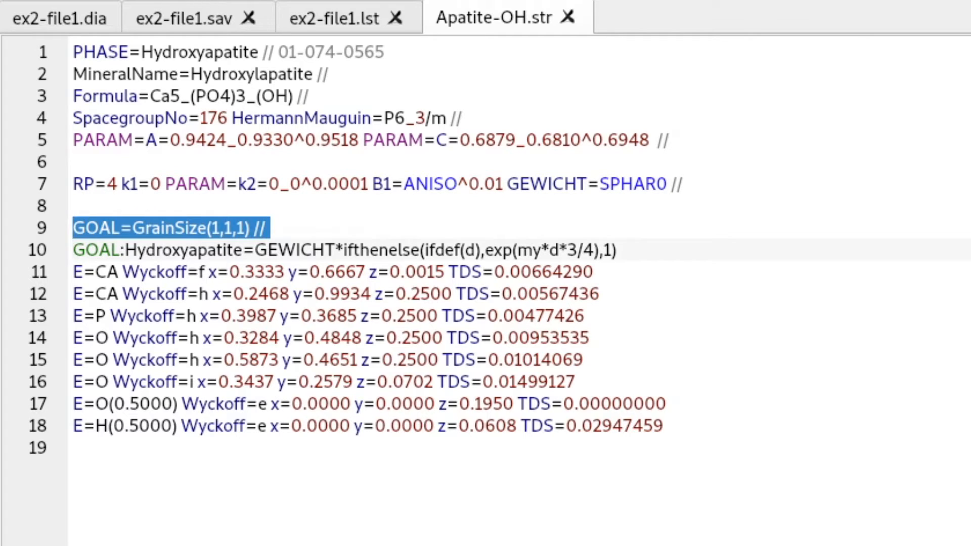
key("ctrl+c")
key("ctrl+v")
key("ctrl+v")
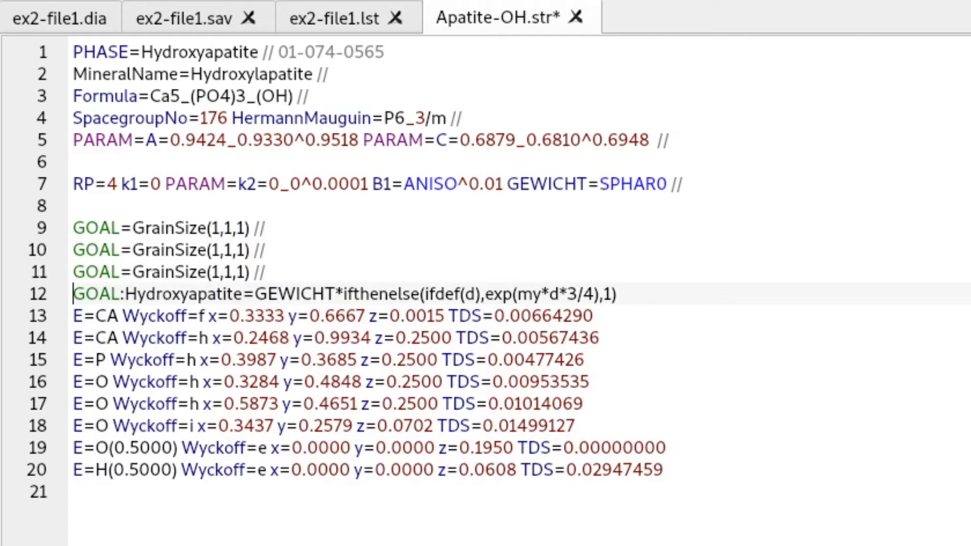
Change the first duplicated goal on line 10 to GrainSize(1,0,0).
left_click(232, 250)
key("shift+Right")
key("shift+Left")
key("shift+Left")
type("0")
key("Right")
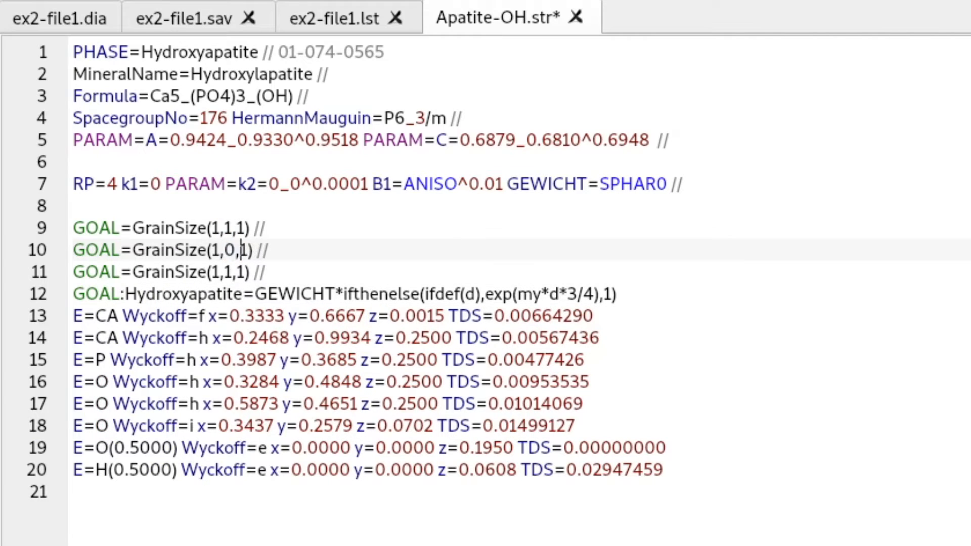
key("shift+Right")
type("0")
key("Down")
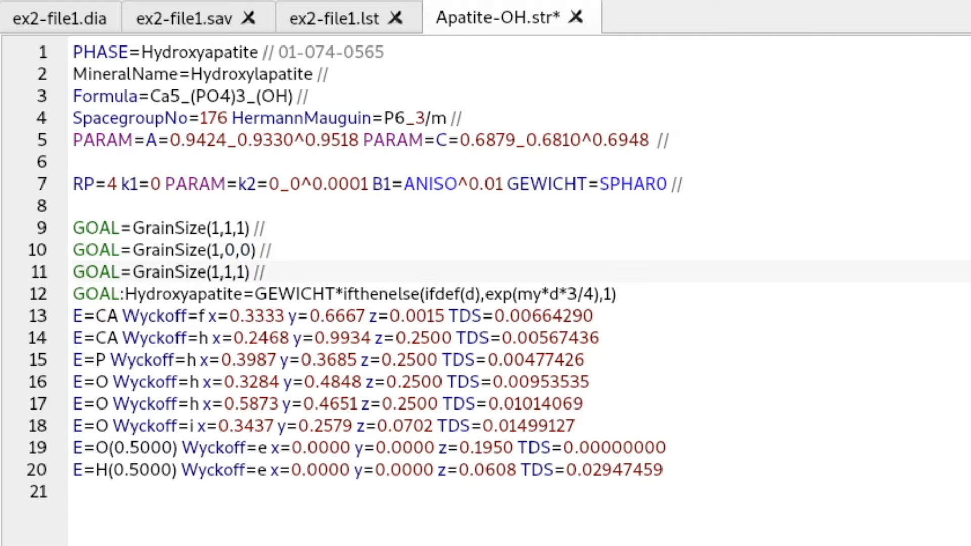
Change the second duplicated goal on line 11 to GrainSize(0,0,1) and rerun the refinement.
key("Left")
key("Left")
key("Left")
key("shift+Left")
type("0")
key("Right")
key("shift+Right")
type("0")
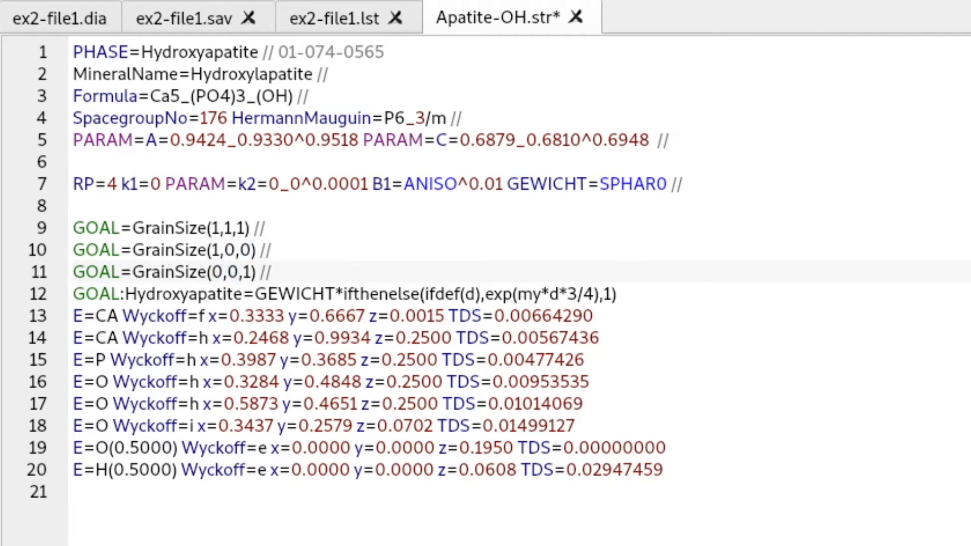
key("End")
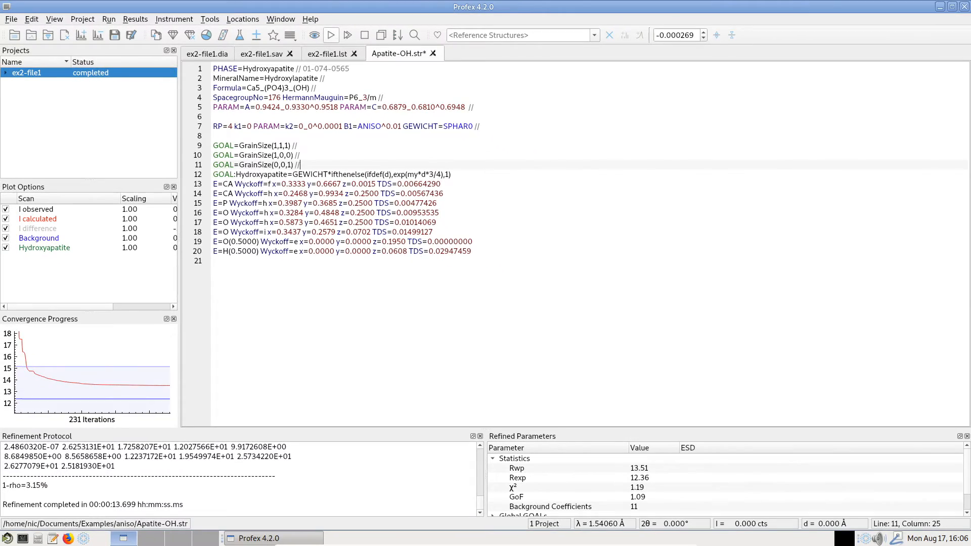
left_click(331, 31)
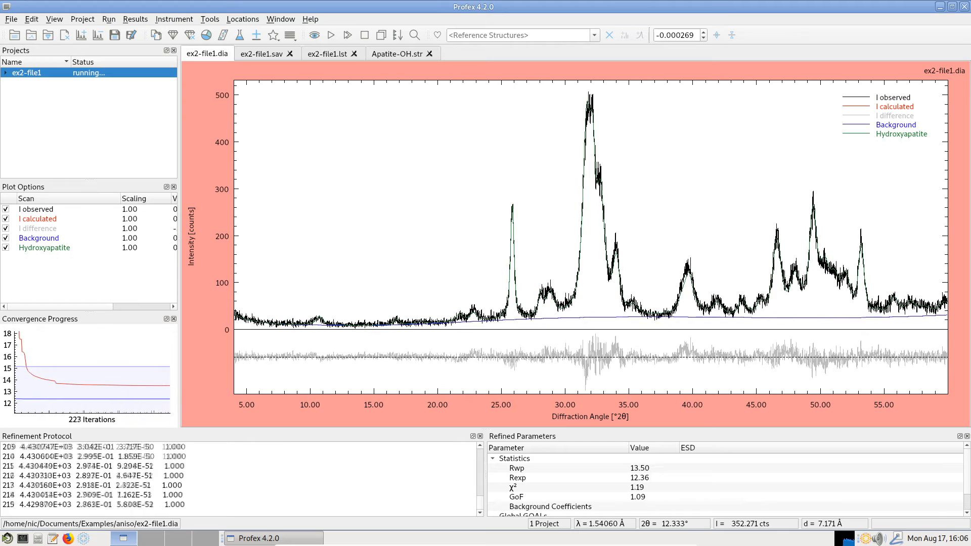
Compare the refined grain sizes and their errors for directions (1,0,0) and (0,0,1) in ex2-file1.lst.
left_click(327, 54)
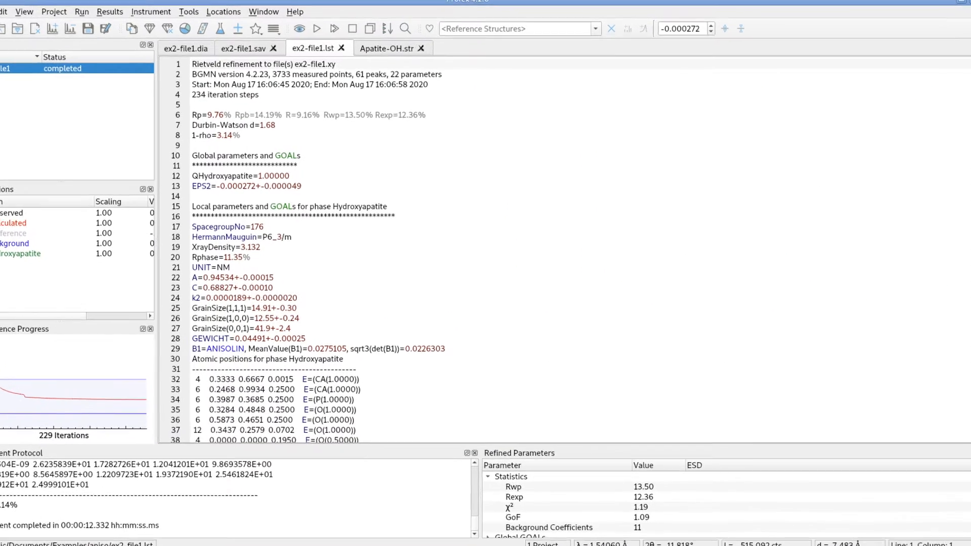
double_click(191, 355)
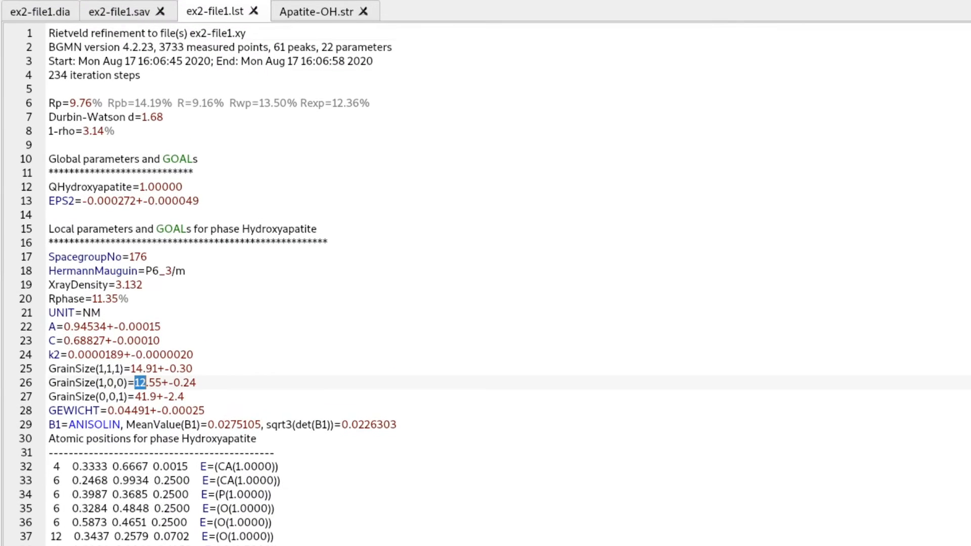
left_click(117, 383)
left_click(117, 397)
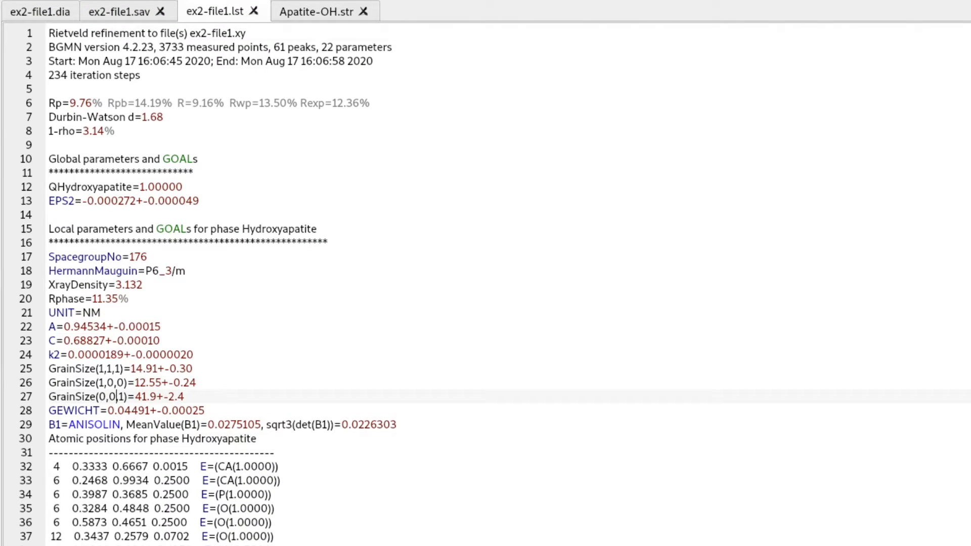
left_click(116, 383)
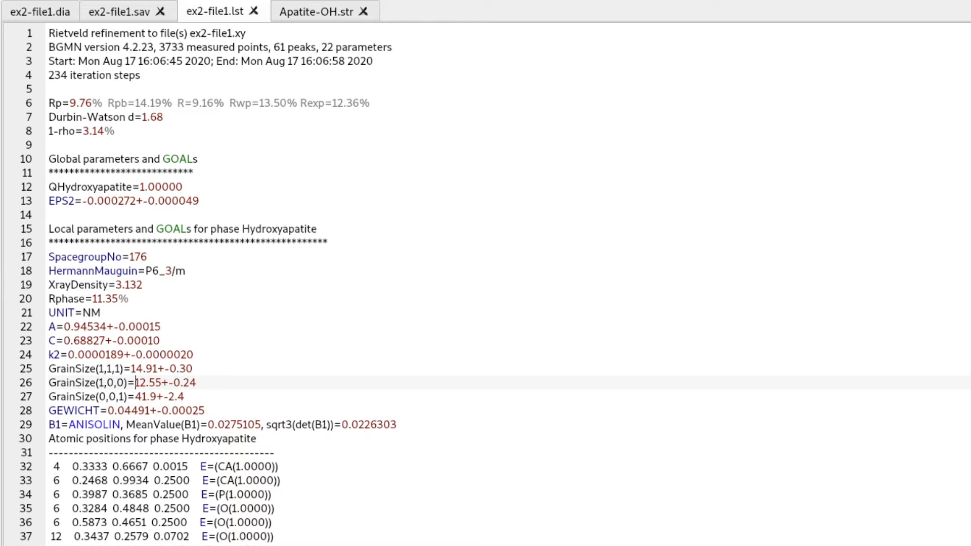
left_click(185, 397)
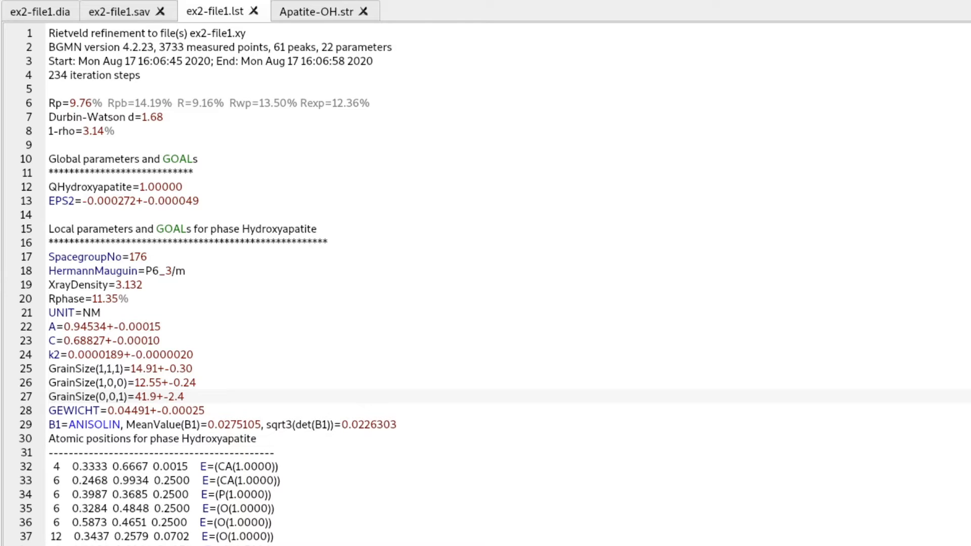
left_click_drag(173, 383, 196, 383)
left_click(197, 383)
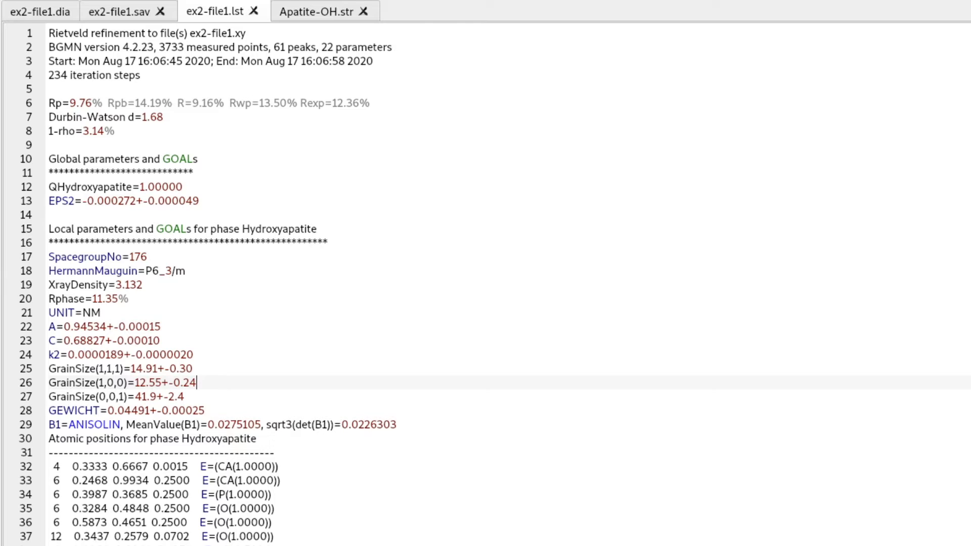
left_click(185, 396)
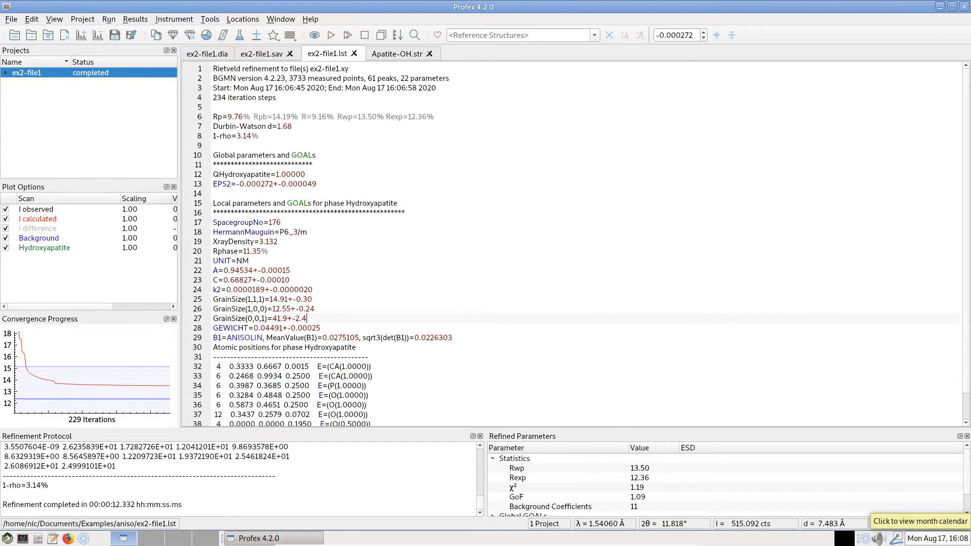
Show the context help and look up the k2 parameter from line 7 of Apatite-OH.str.
left_click(217, 290)
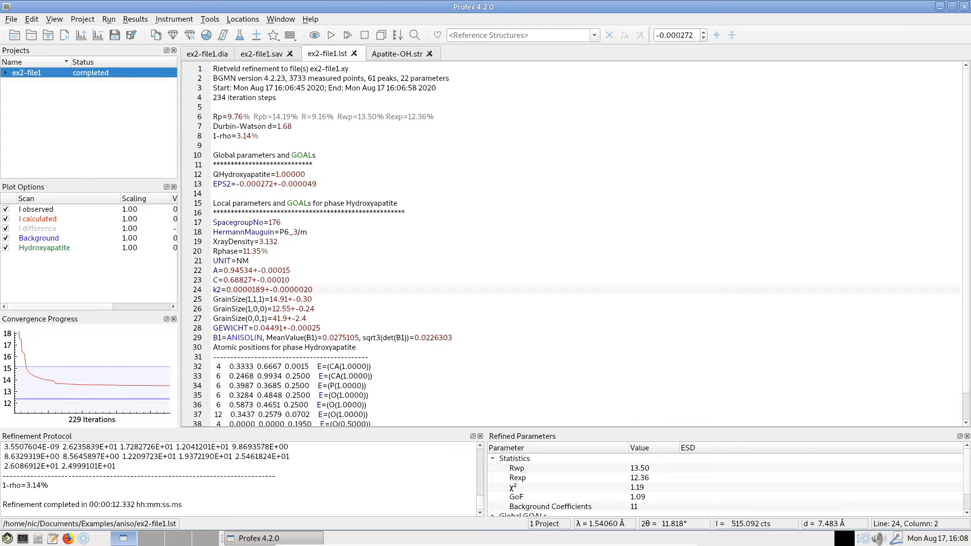
left_click(310, 19)
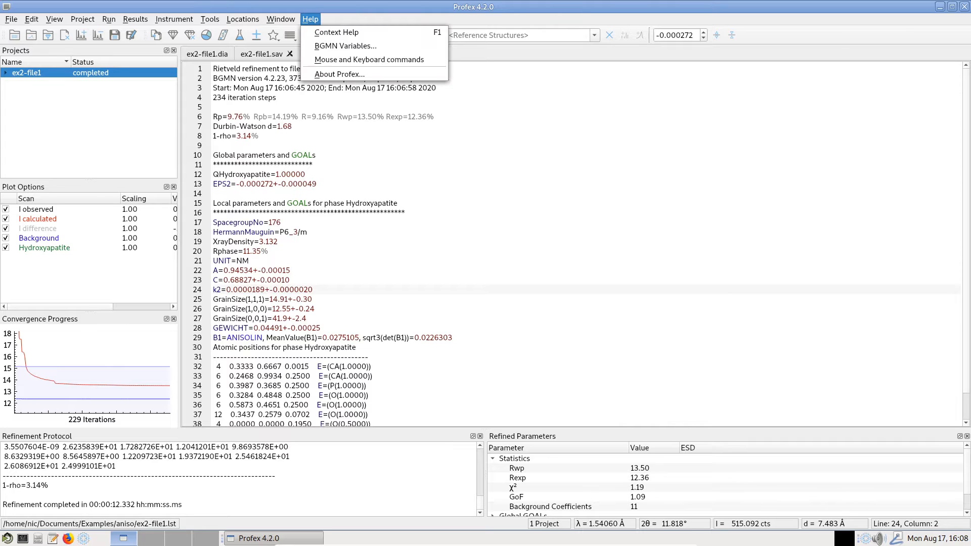
mouse_move(281, 19)
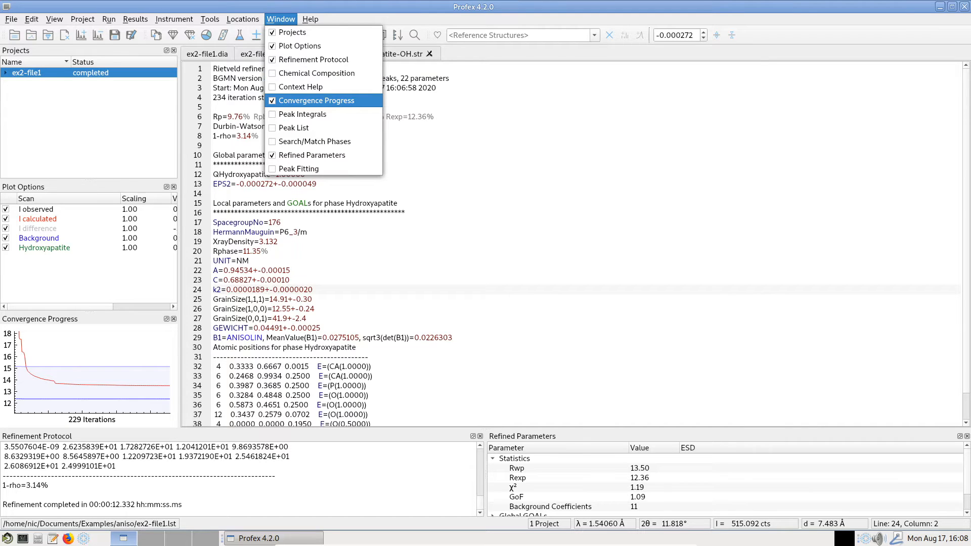
left_click(301, 87)
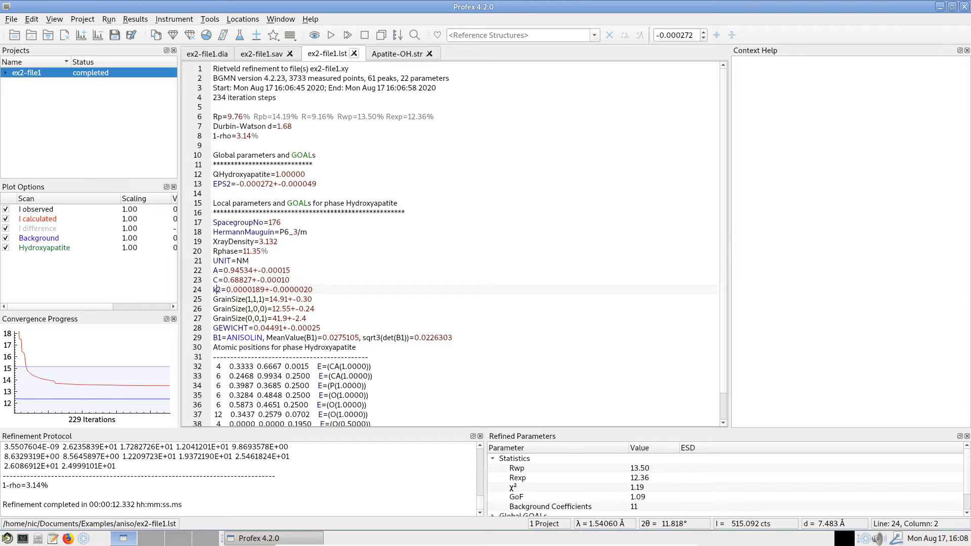
left_click(397, 53)
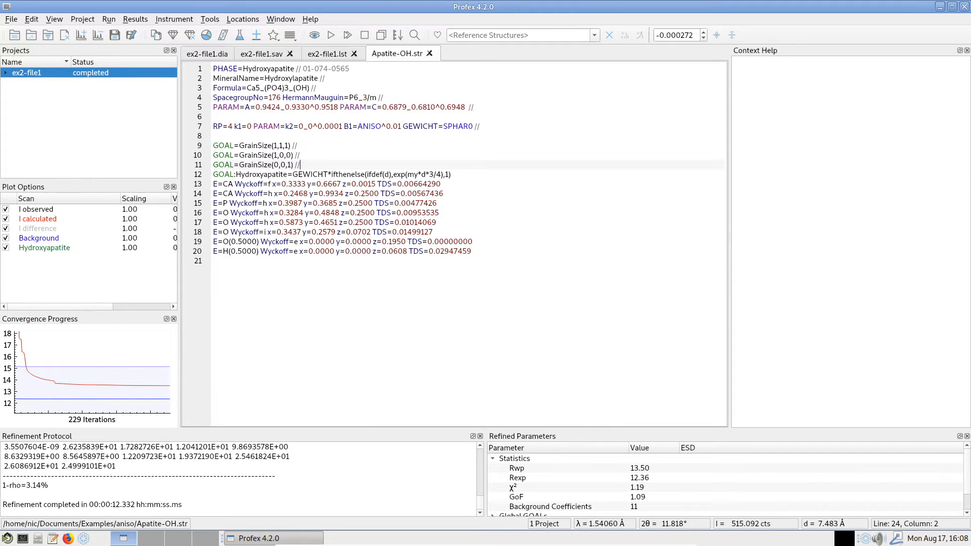
left_click(291, 127)
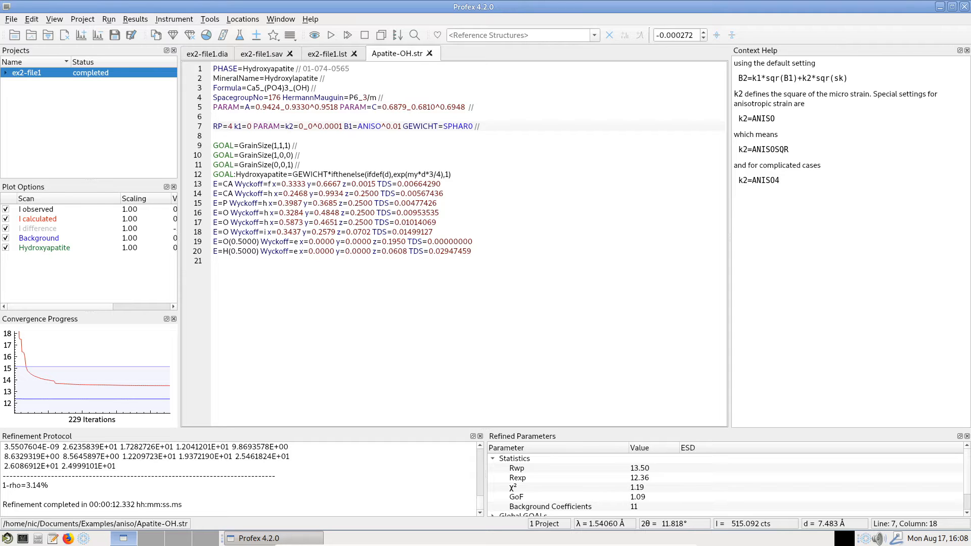
Check the refined k2 value and its error in ex2-file1.lst.
left_click(327, 54)
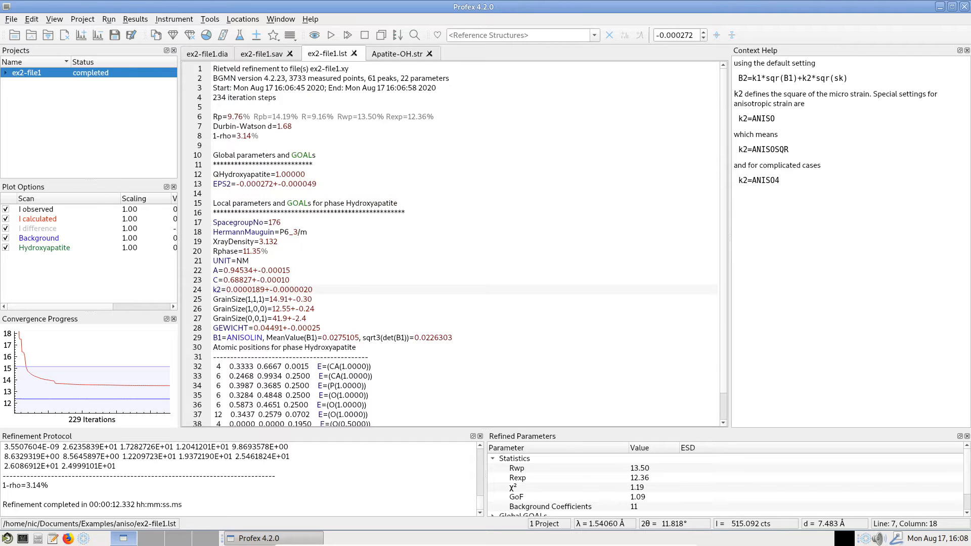
left_click_drag(226, 290, 265, 290)
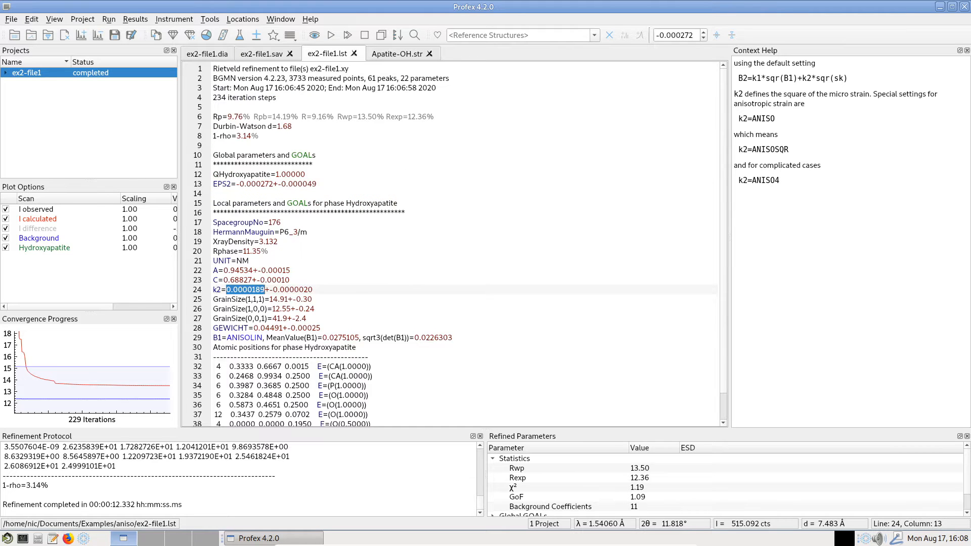
left_click(287, 290)
Set k2 in Apatite-OH.str to refine anisotropically as ANISO4 with an upper limit of 0.0001, and rerun the refinement.
left_click(397, 54)
right_click(289, 127)
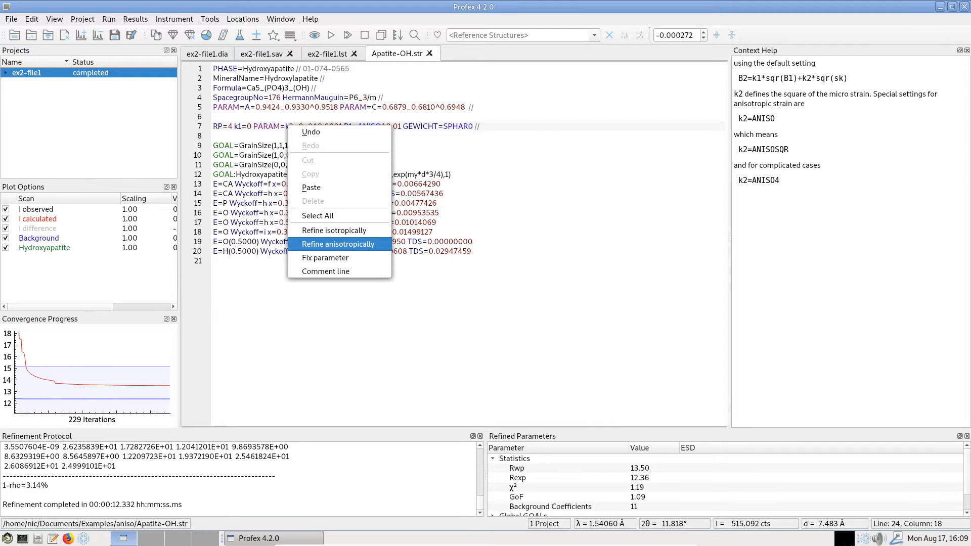
key("Return")
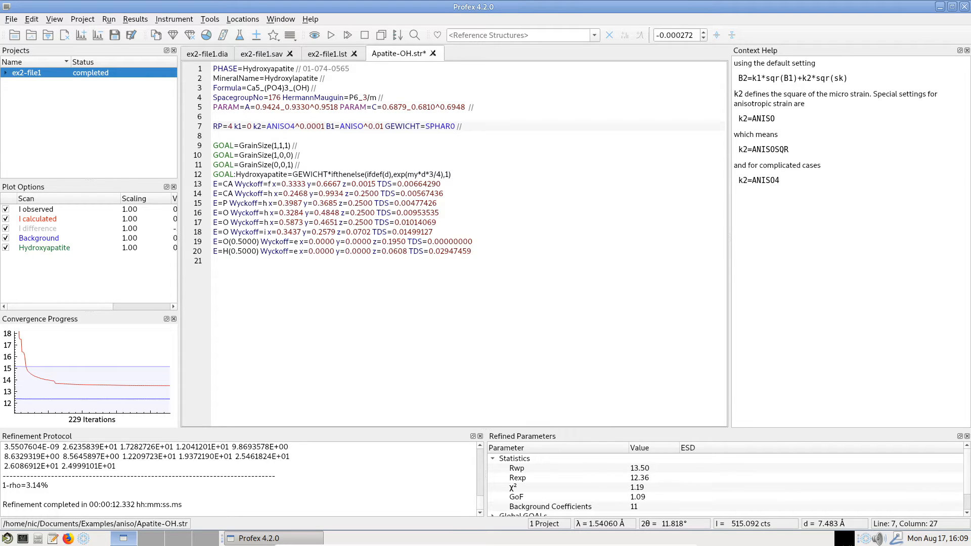
left_click(331, 35)
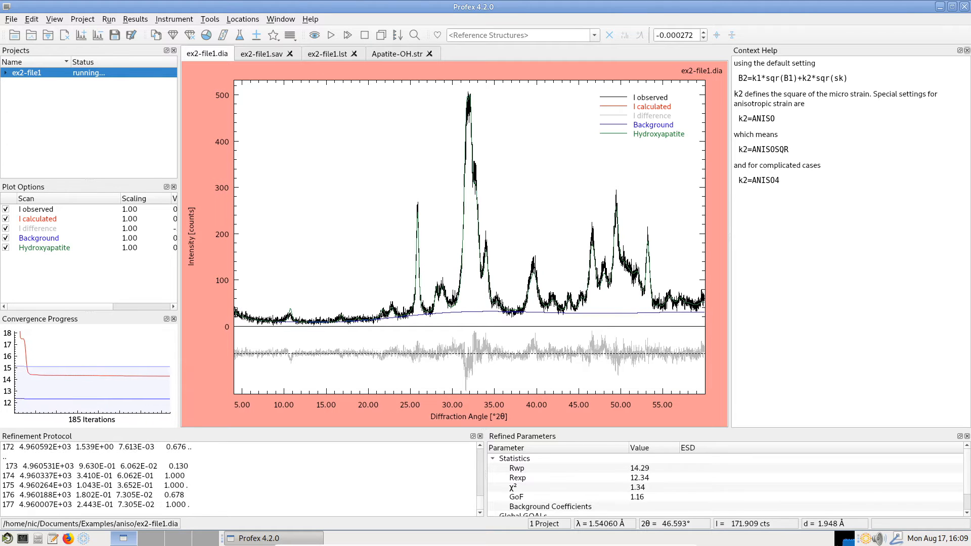
Hide the context help and check the mean value of k2 in ex2-file1.lst.
key("F1")
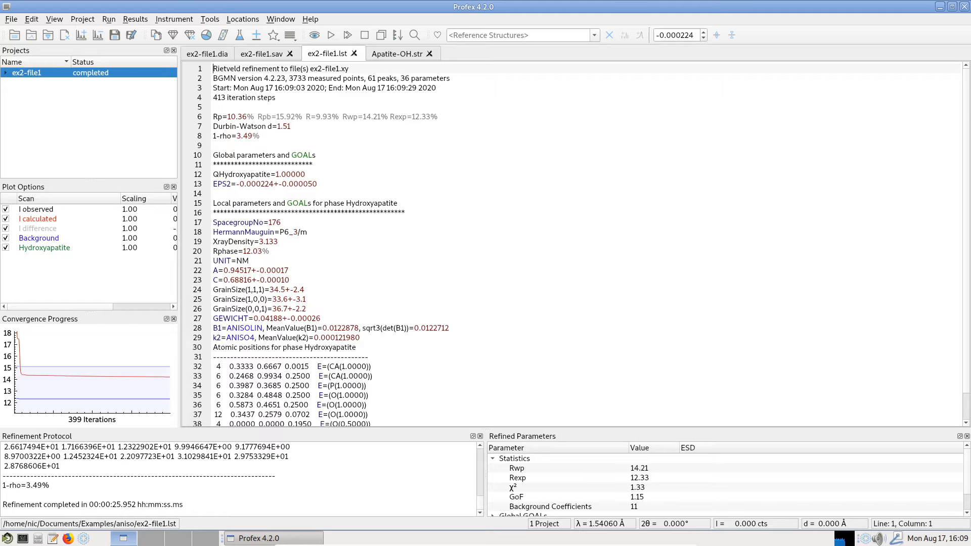
left_click_drag(314, 337, 360, 337)
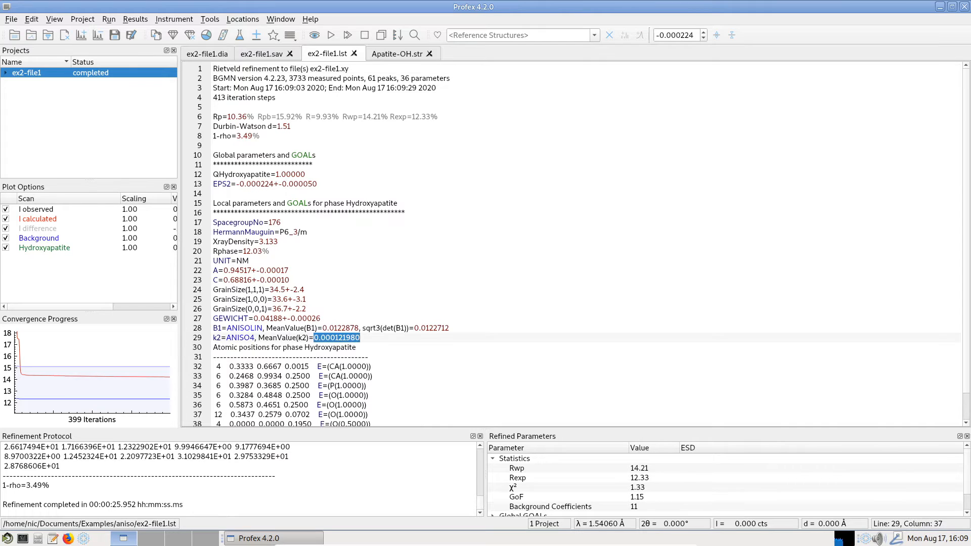
Examine the grain sizes and the B1, k2 and GEWICHT results in ex2-file1.lst, and view the fit in ex2-file1.dia.
left_click(362, 337)
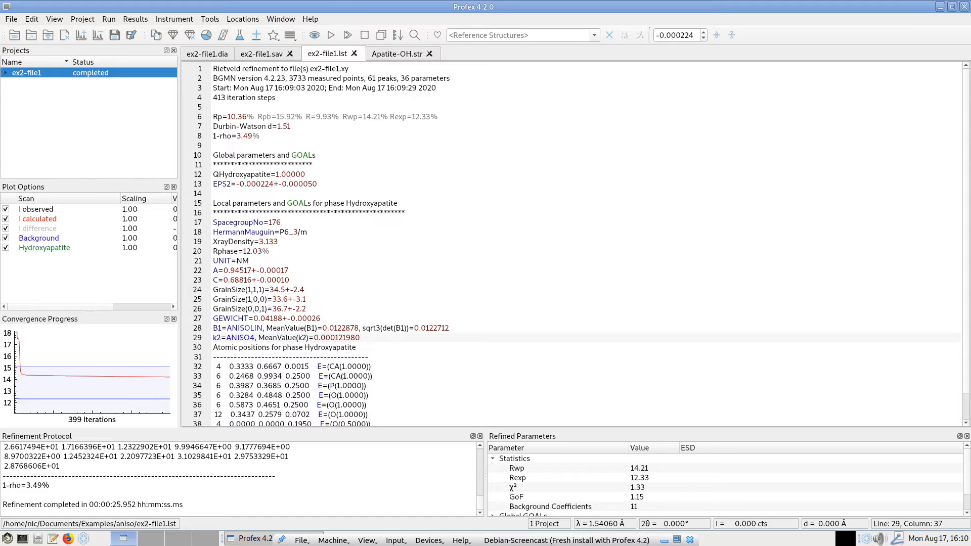
left_click(279, 299)
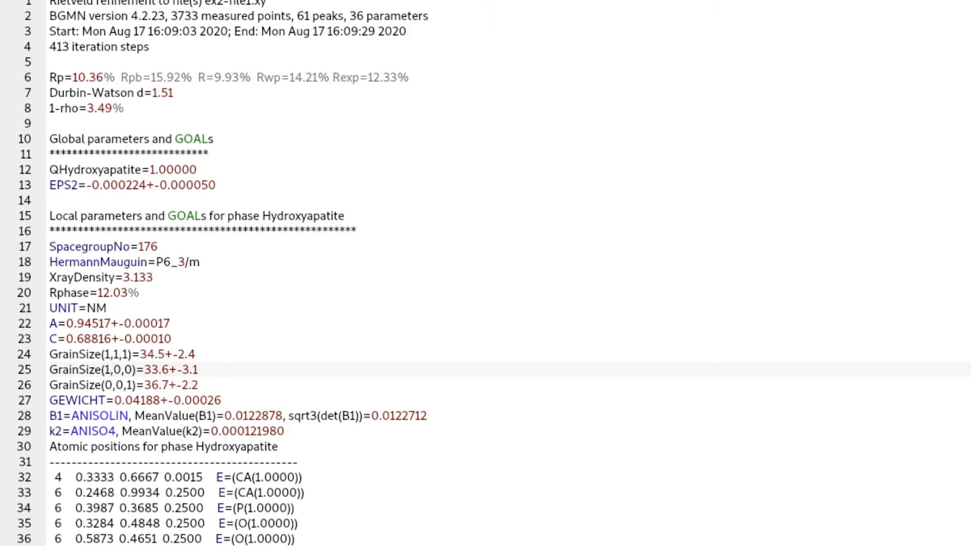
left_click(58, 416)
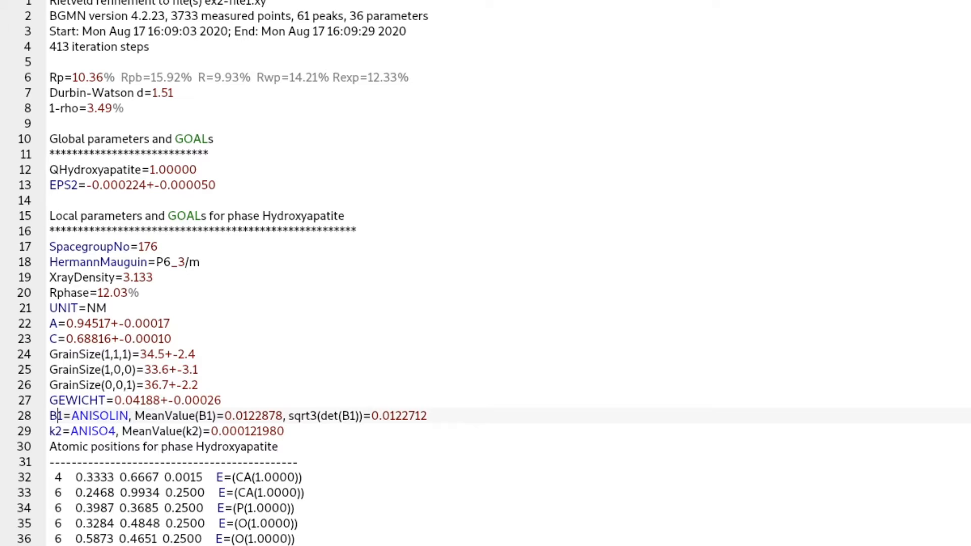
left_click(55, 431)
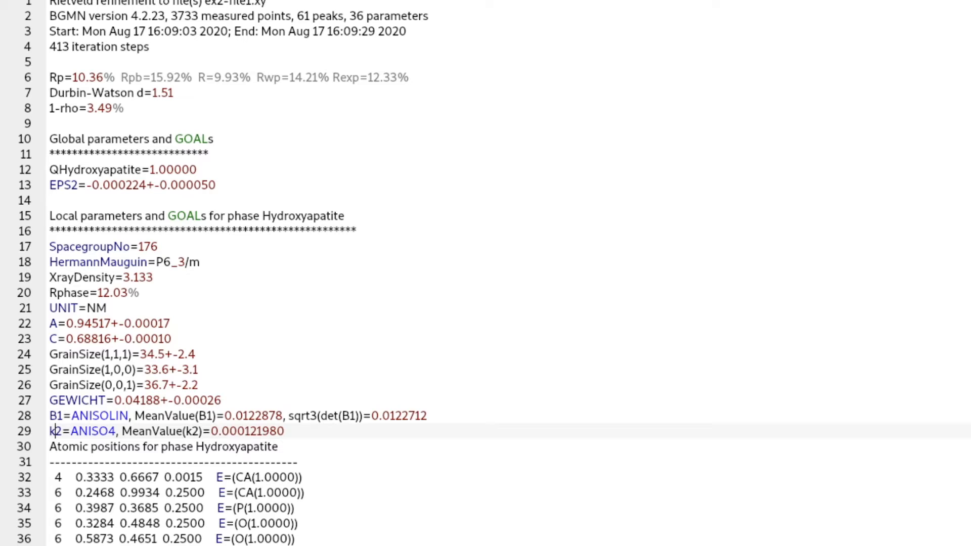
left_click(222, 401)
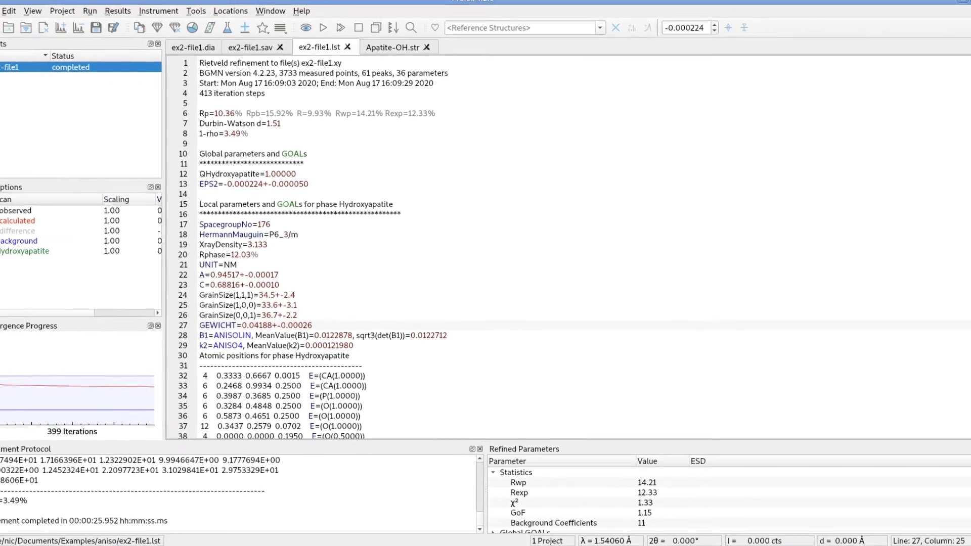
left_click(151, 28)
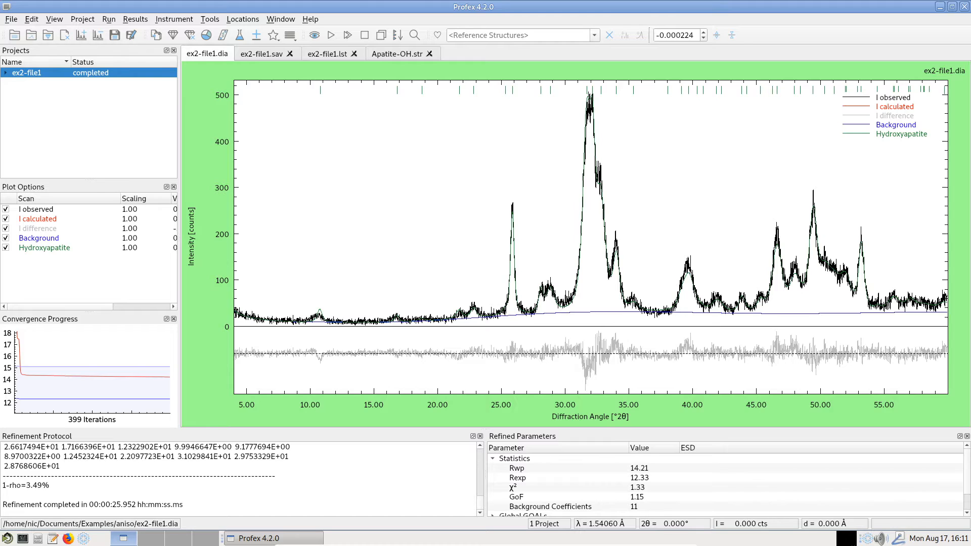
Set k2 on line 7 of Apatite-OH.str to refine isotropically with an upper limit of 0.0001, and rerun the refinement.
left_click(397, 53)
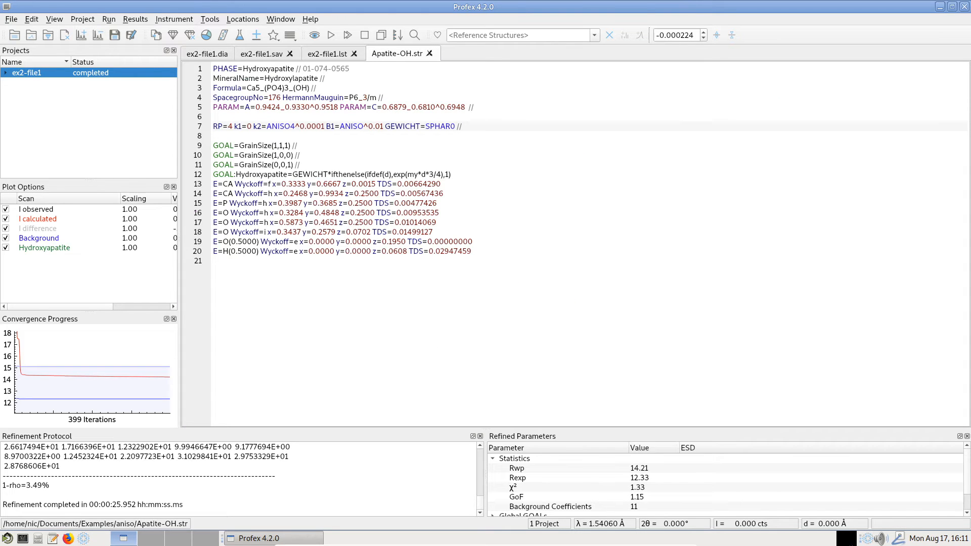
left_click(302, 126)
right_click(301, 127)
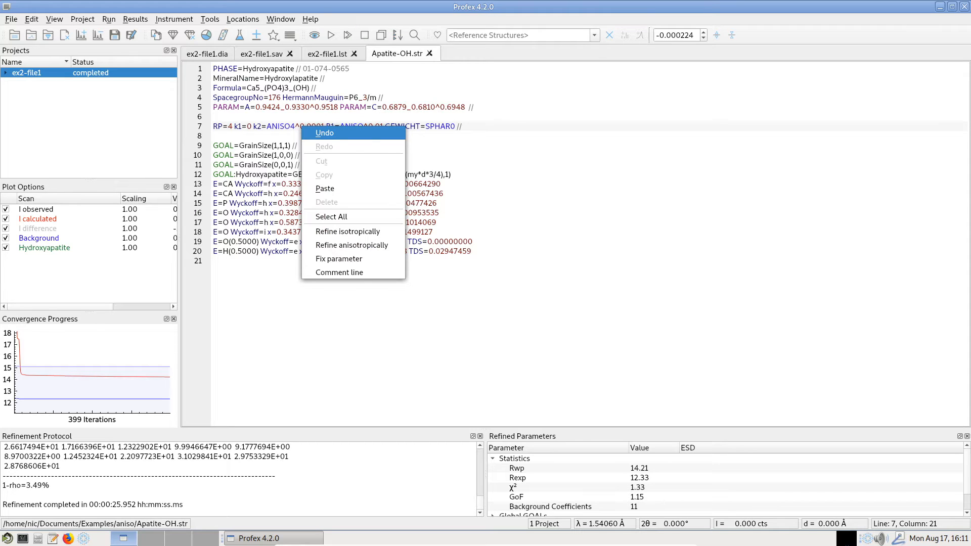
left_click(348, 231)
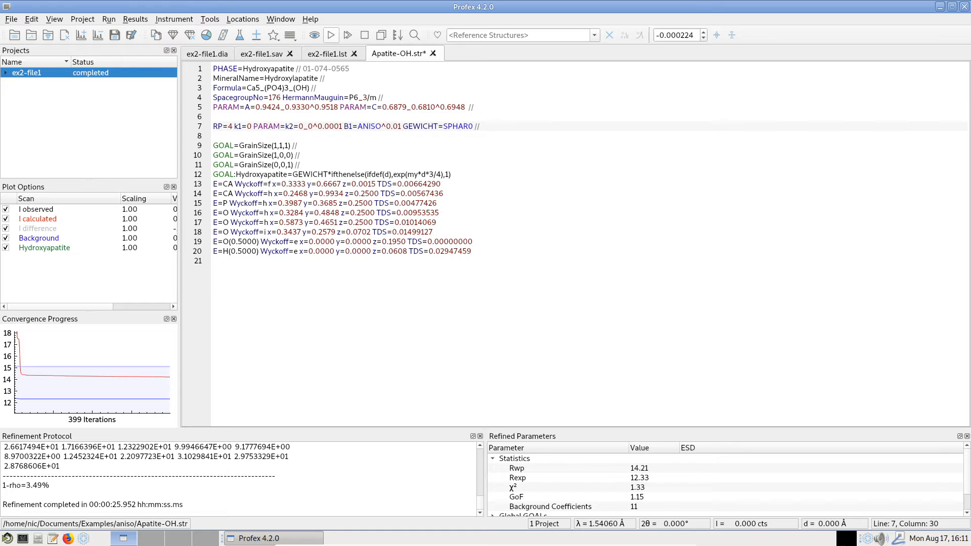
left_click(330, 35)
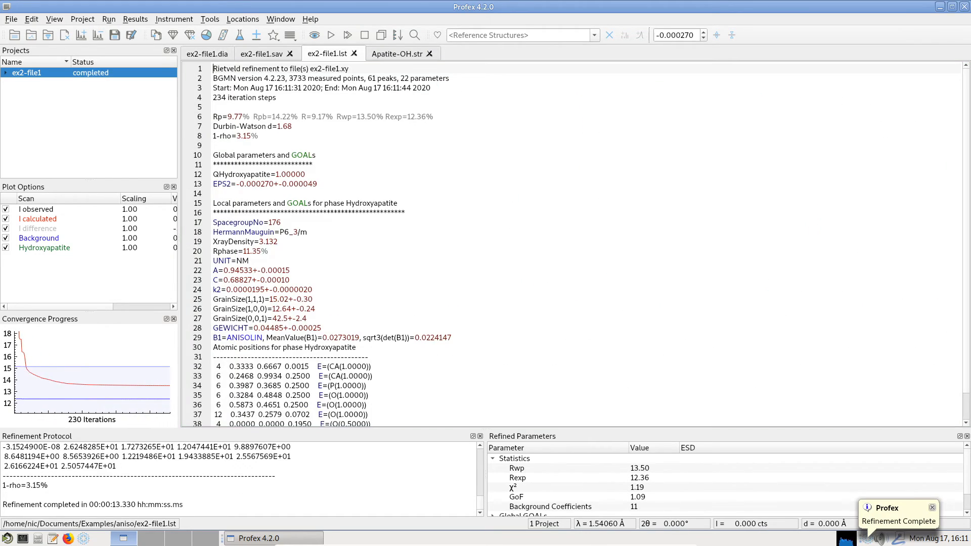
Check the refined grain sizes for the (1,0,0) and (0,0,1) directions in ex2-file1.lst.
mouse_move(272, 309)
left_mouse_down()
mouse_move(295, 309)
mouse_move(277, 318)
mouse_move(288, 318)
left_mouse_up()
left_click(307, 309)
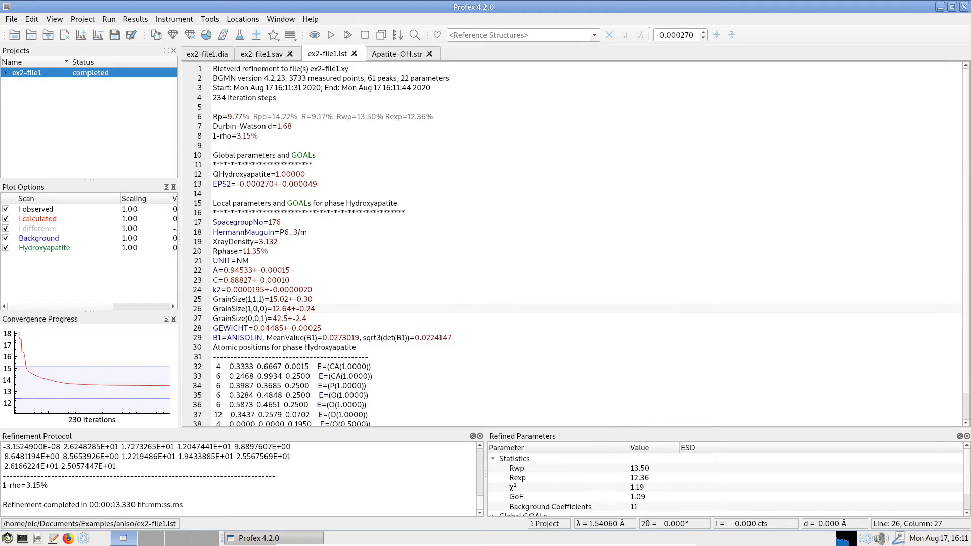
key("Down")
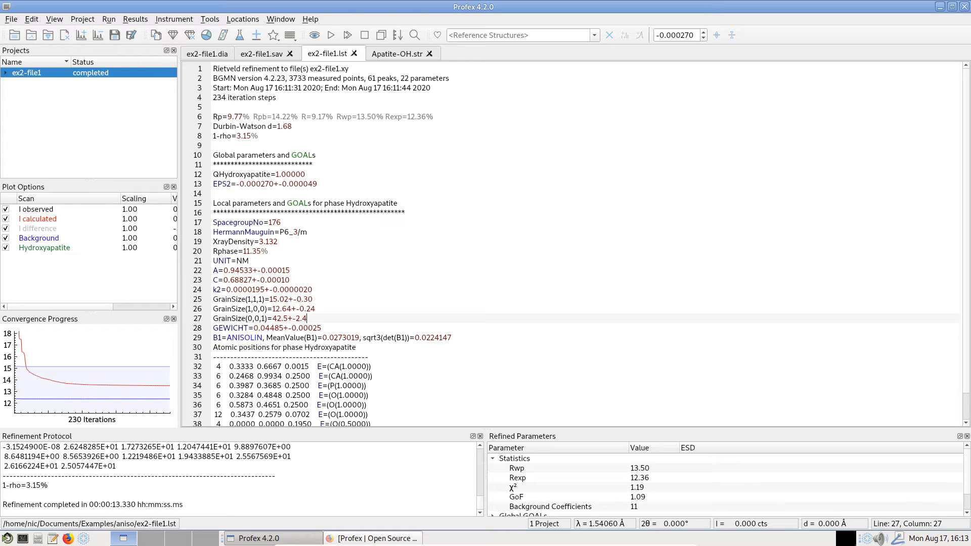
Switch to Firefox, open BGMN_manual_2005.pdf from the Profex download page and go to page 32 on anisotropic k2.
left_click(373, 538)
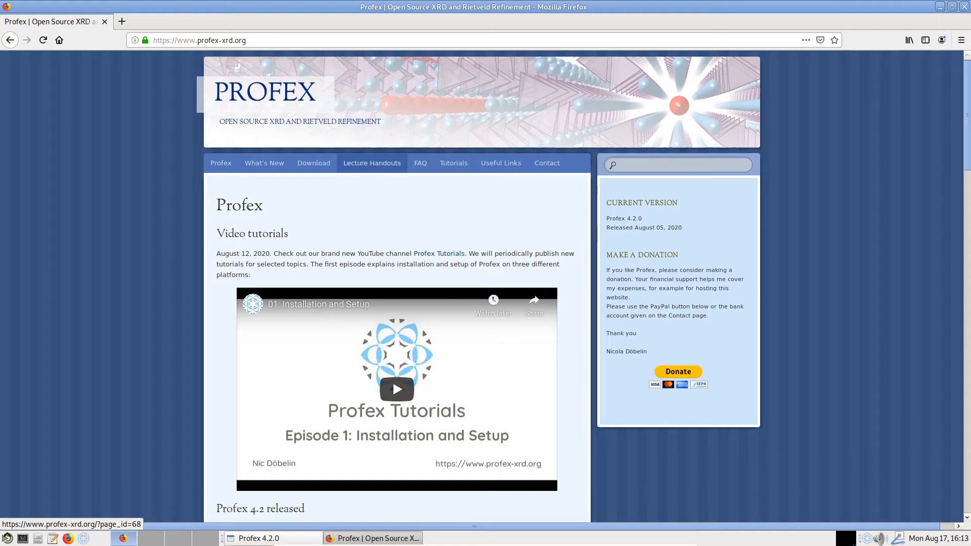
mouse_move(313, 162)
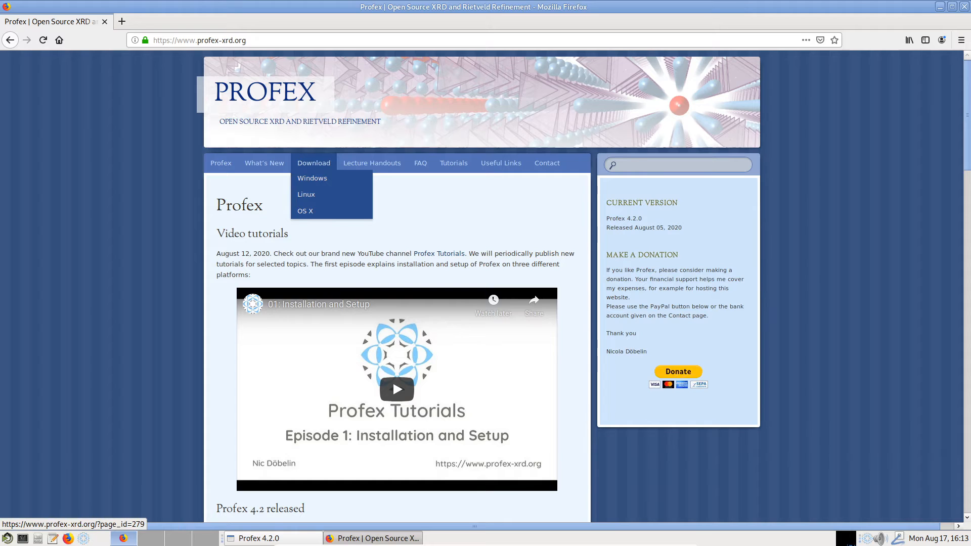
left_click(313, 163)
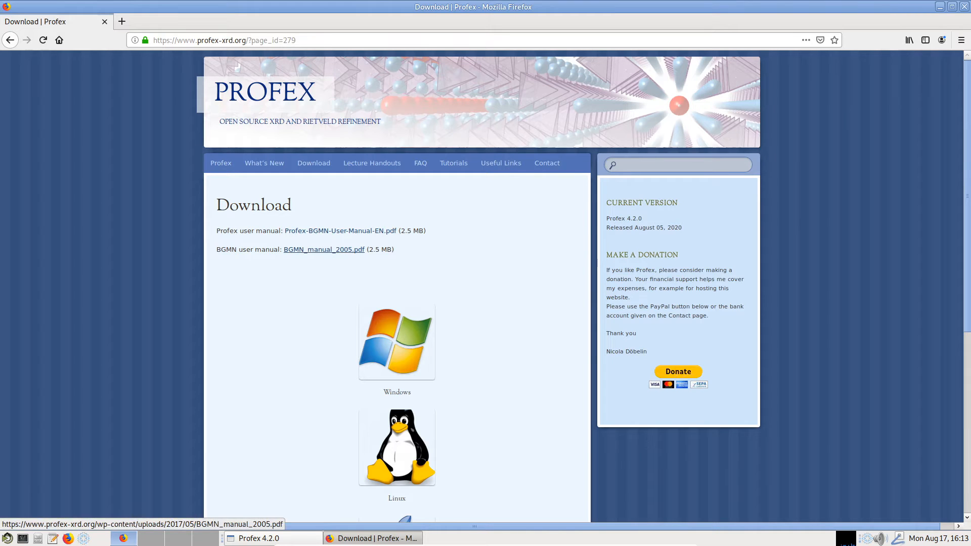
left_click(323, 249)
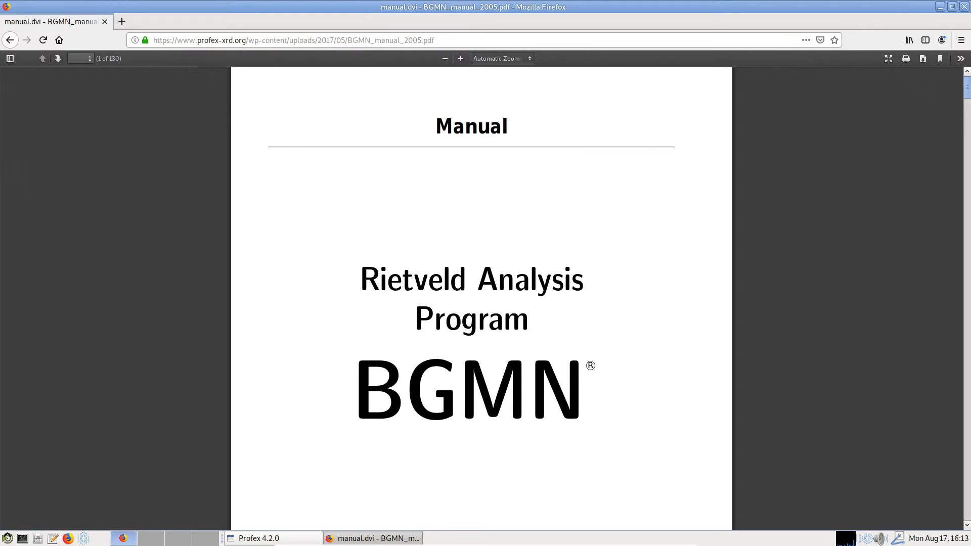
left_click(82, 59)
type("32")
key("Return")
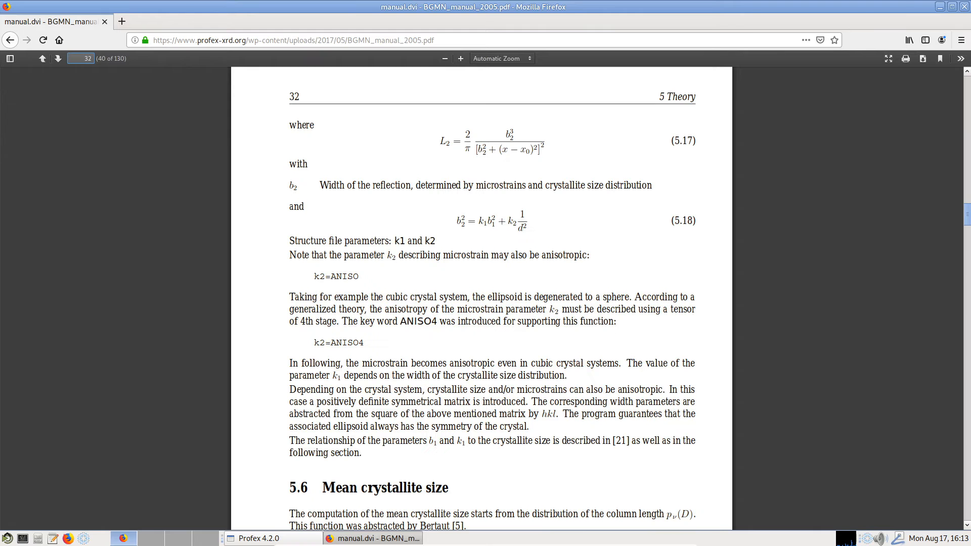
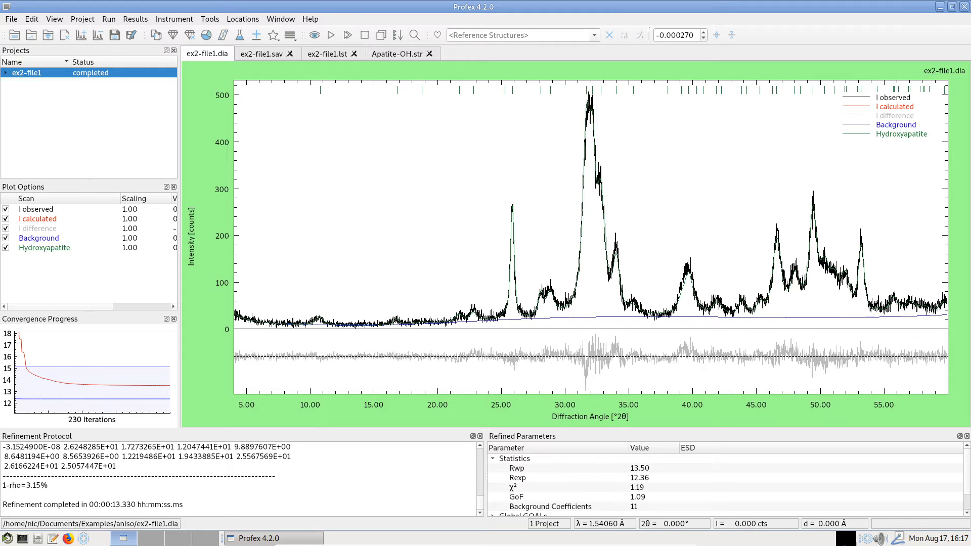
Show the overview of mouse and keyboard actions for the scan plot, read it and close it.
left_click(310, 19)
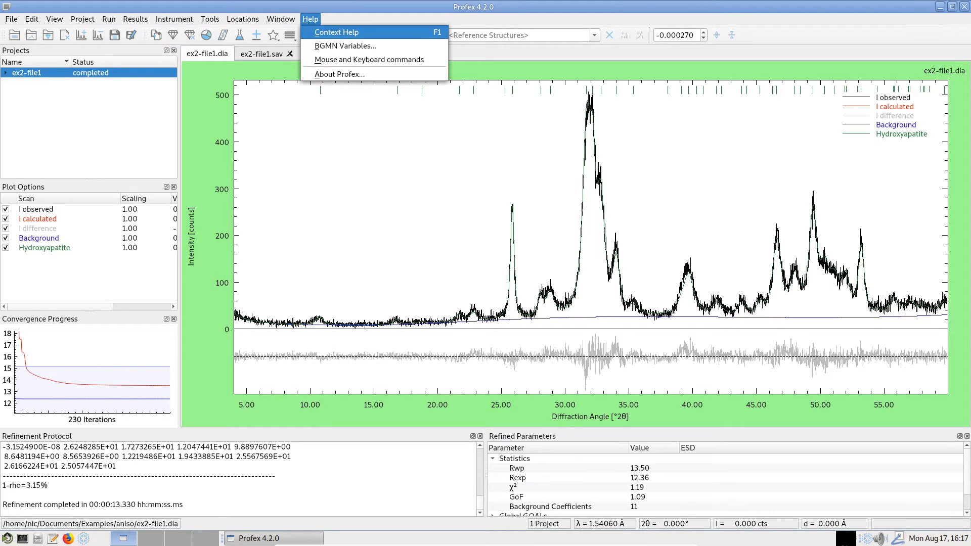
key("Down")
key("Down")
key("Return")
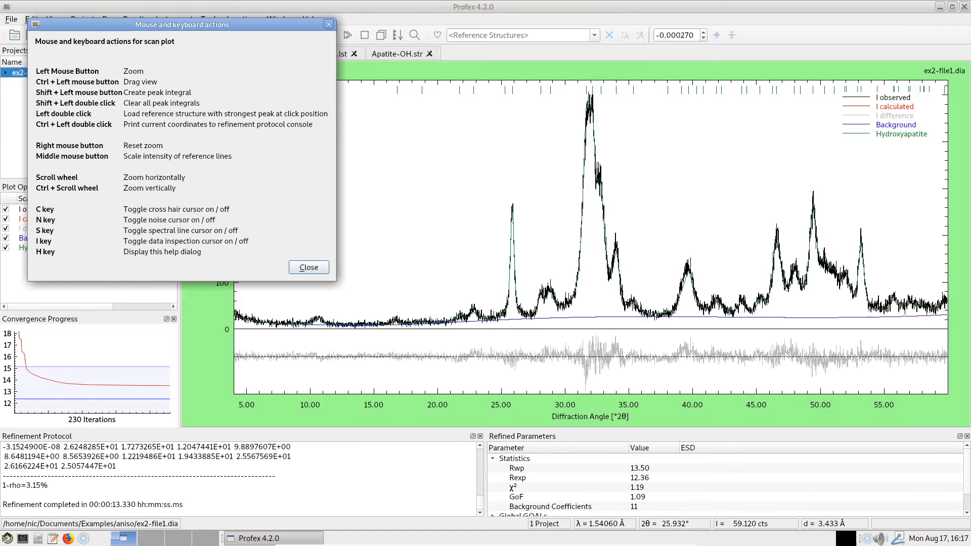
left_click(513, 302)
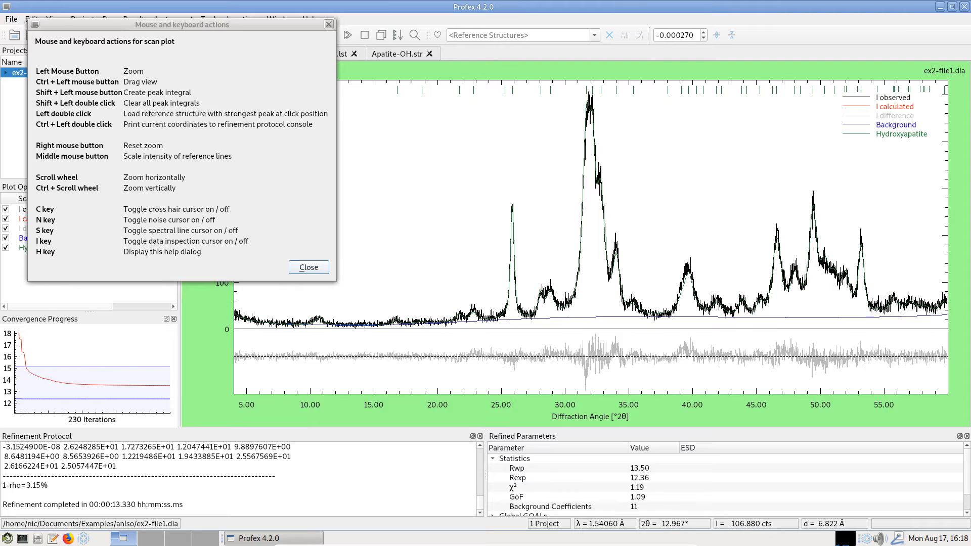
left_click(308, 268)
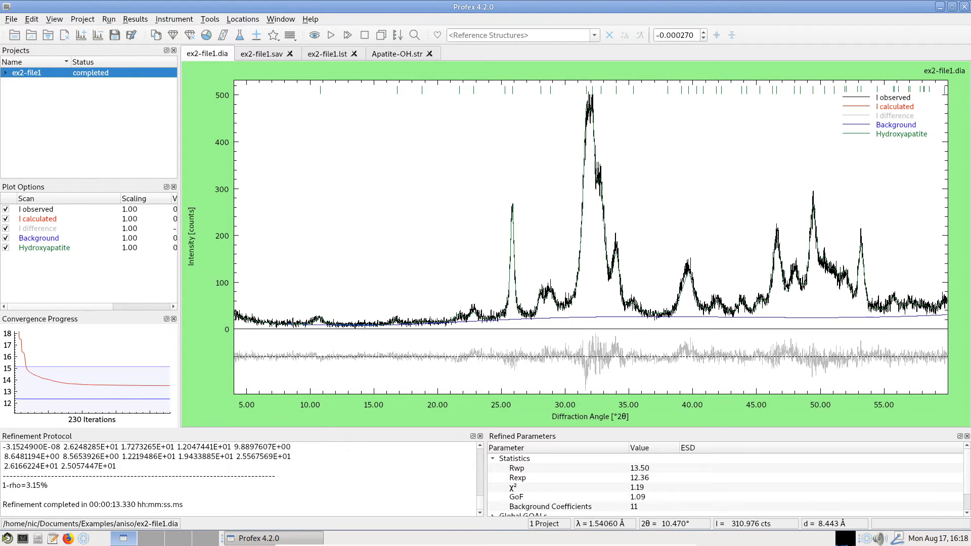
Examine the GEWICHT=SPHAR0 preferred orientation entry on line 7 of Apatite-OH.str.
left_click(397, 54)
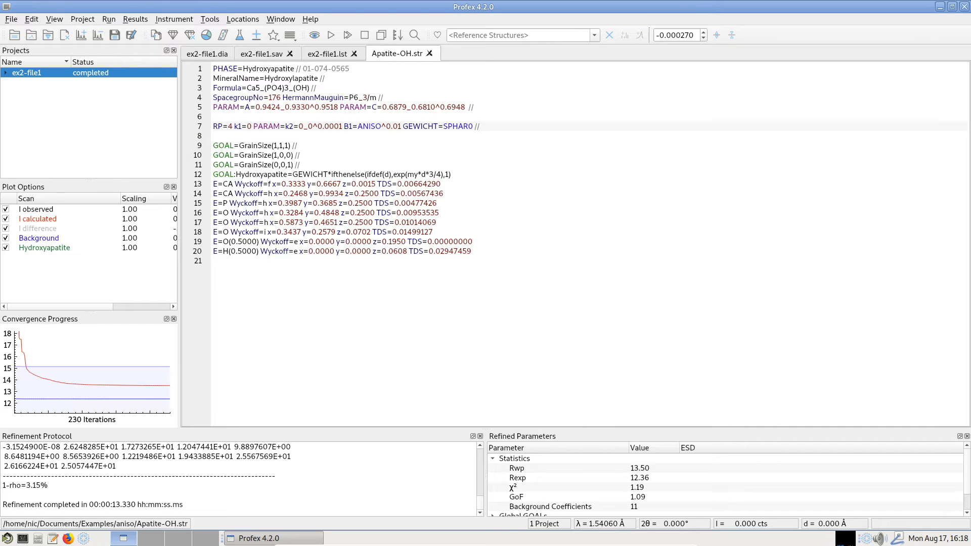
left_click(457, 126)
left_click(403, 127)
key("Left")
key("Right")
key("Right")
key("Right")
key("Right")
key("Right")
key("shift+Right")
key("shift+Right")
key("Right")
key("Right")
key("shift+Right")
key("Left")
key("Left")
key("Left")
key("Left")
key("Left")
Raise the anisotropic GEWICHT model on line 7 of Apatite-OH.str stepwise through SPHAR4, SPHAR6 and SPHAR8 to SPHAR10.
right_click(459, 126)
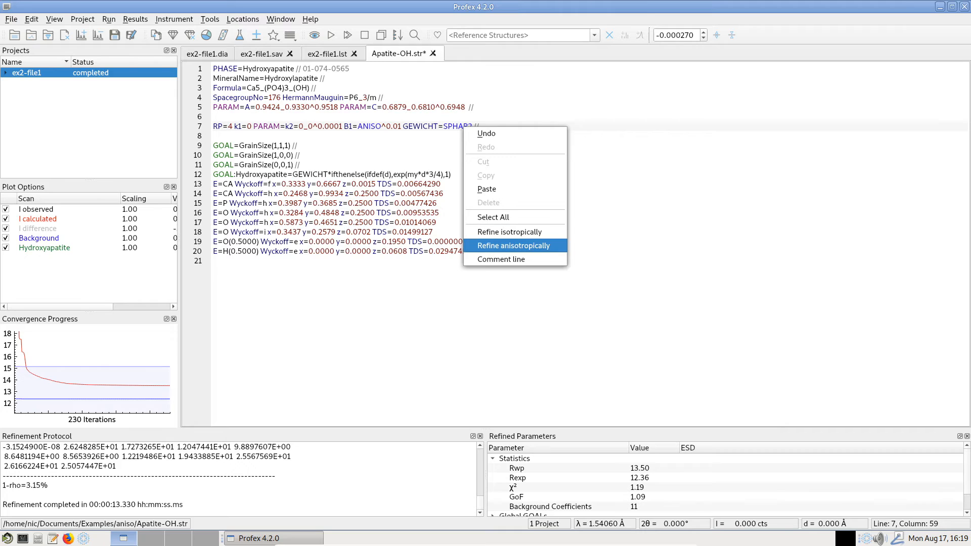
left_click(509, 243)
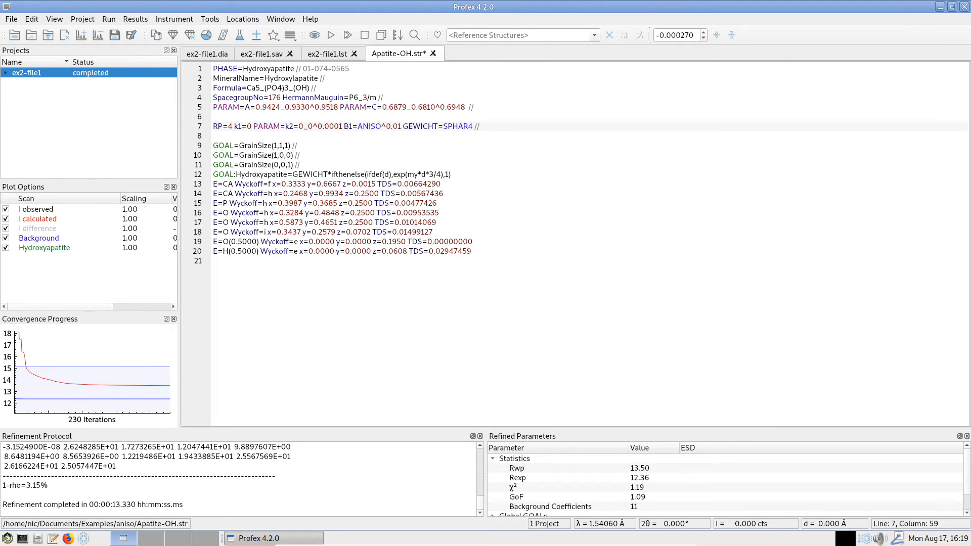
right_click(470, 126)
left_click(509, 241)
left_click_drag(467, 127, 472, 126)
left_click(464, 126)
right_click(463, 126)
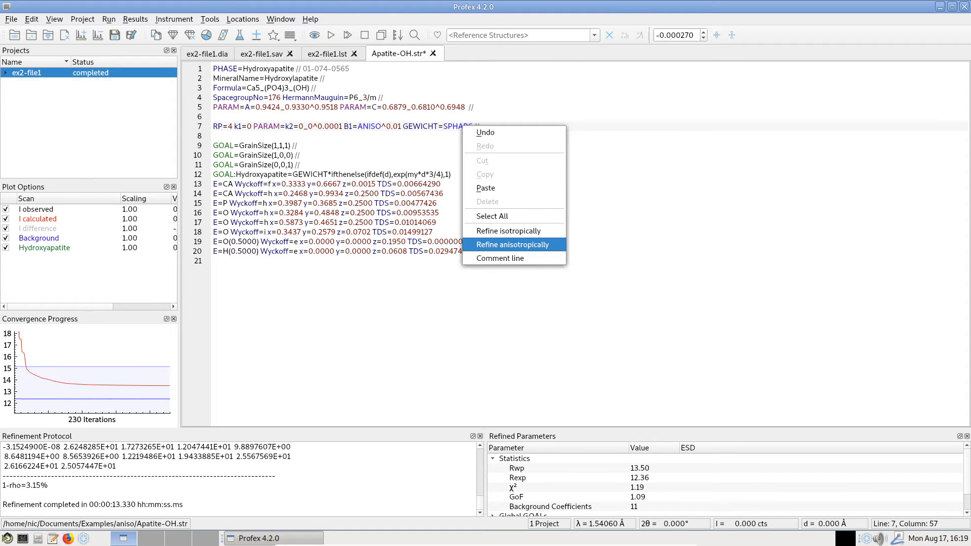
left_click(512, 244)
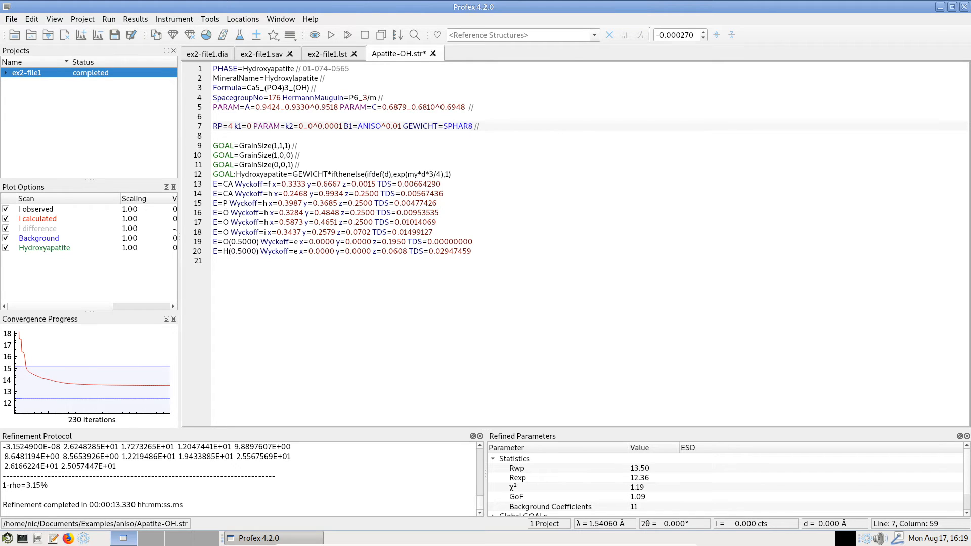
right_click(463, 127)
left_click(513, 246)
right_click(459, 127)
left_click(512, 244)
Reduce the GEWICHT model on line 7 of Apatite-OH.str stepwise through SPHAR8, SPHAR6 and SPHAR4 to SPHAR2.
right_click(465, 127)
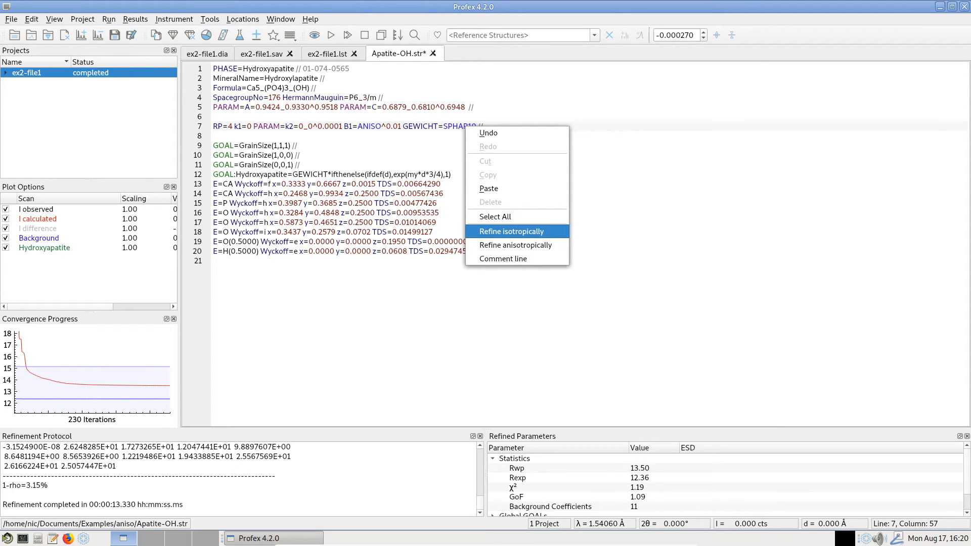
key("Return")
right_click(461, 123)
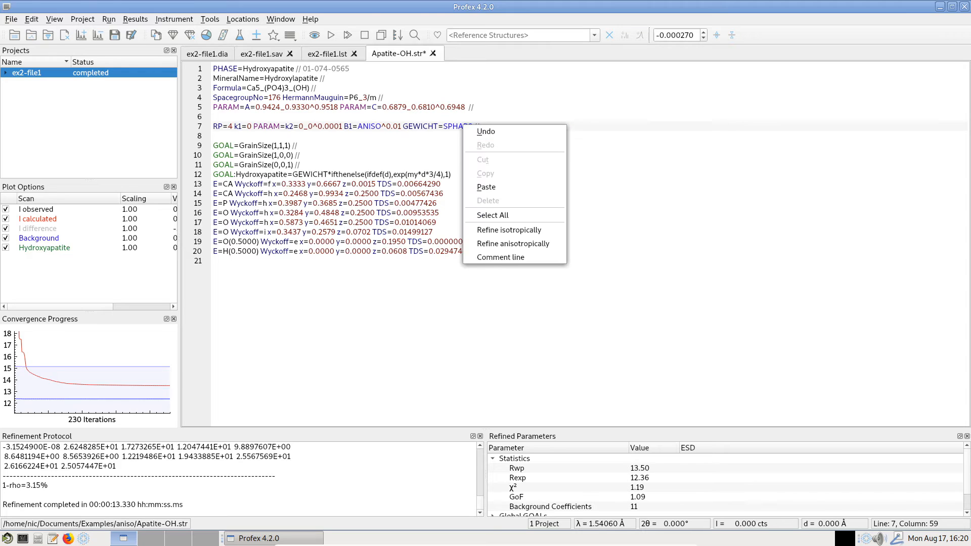
left_click(495, 230)
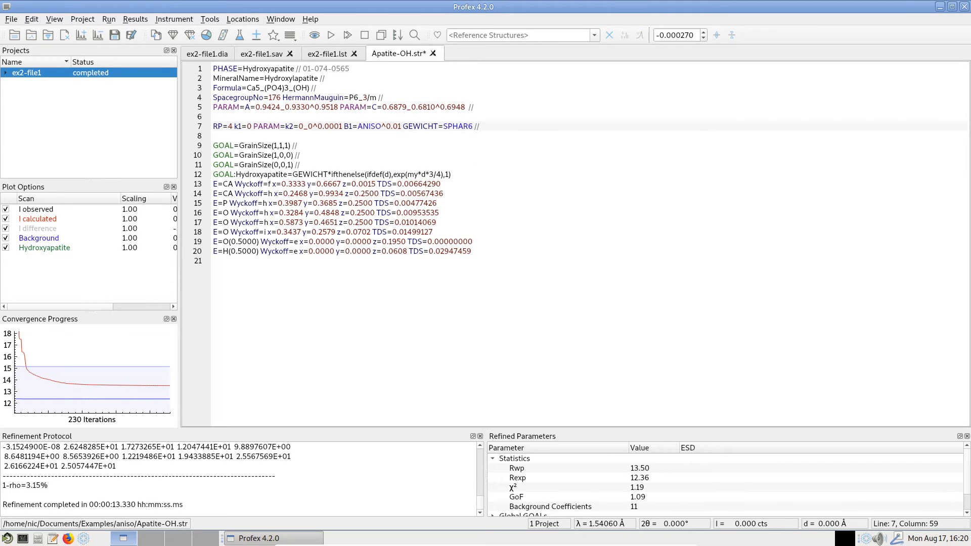
right_click(459, 126)
left_click(496, 232)
right_click(458, 124)
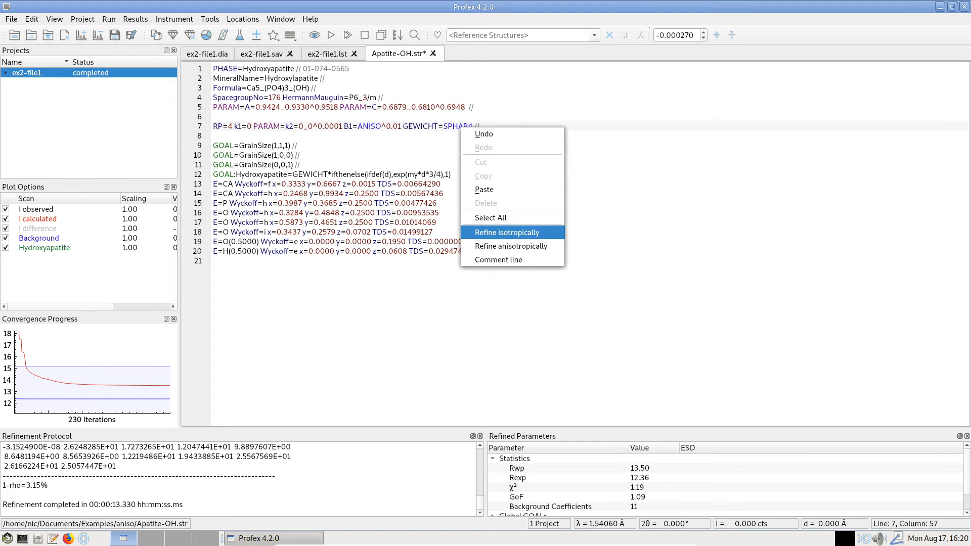
left_click(495, 232)
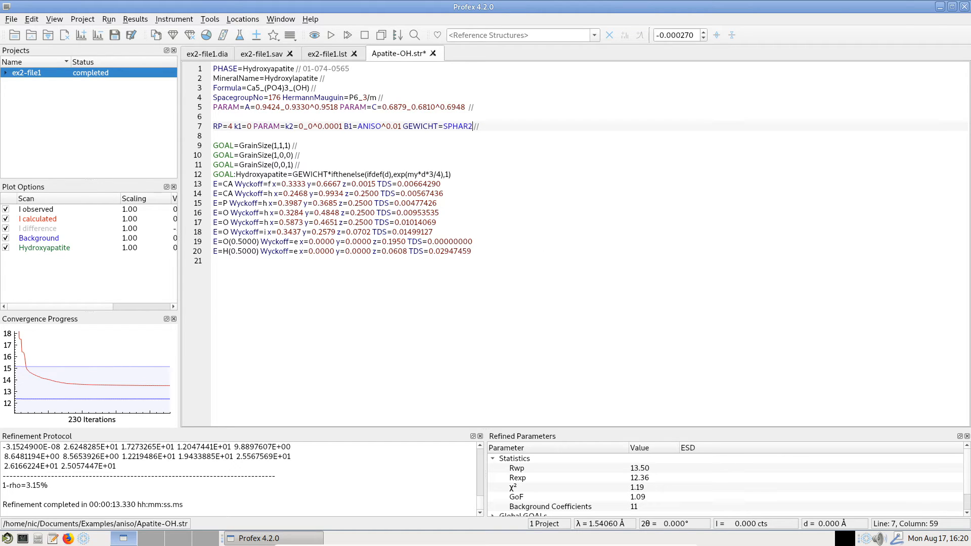